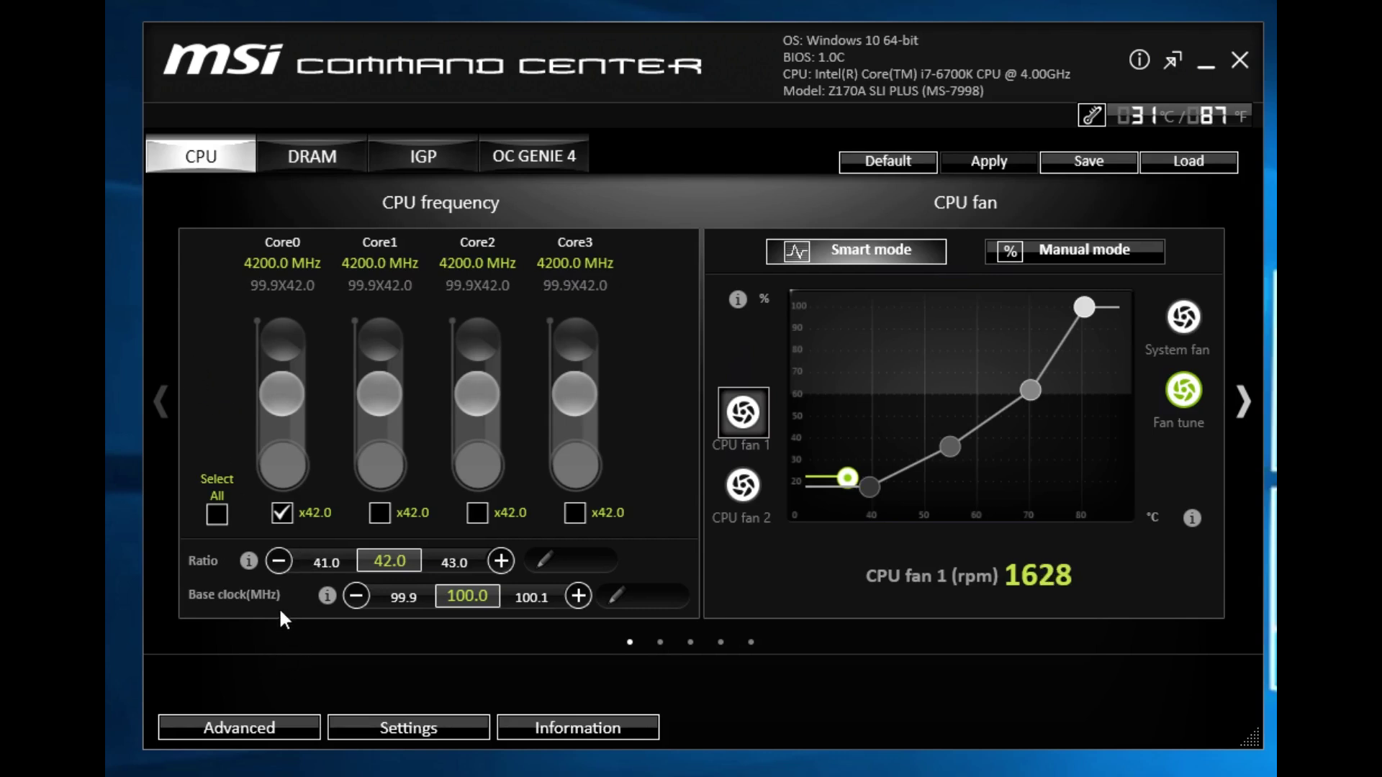
Step: Nudge the CPU ratio to 44 and back to 42.0, then switch CPU fan 1 to manual at 100%
left_click(501, 561)
left_click(501, 561)
left_click(274, 560)
left_click(273, 559)
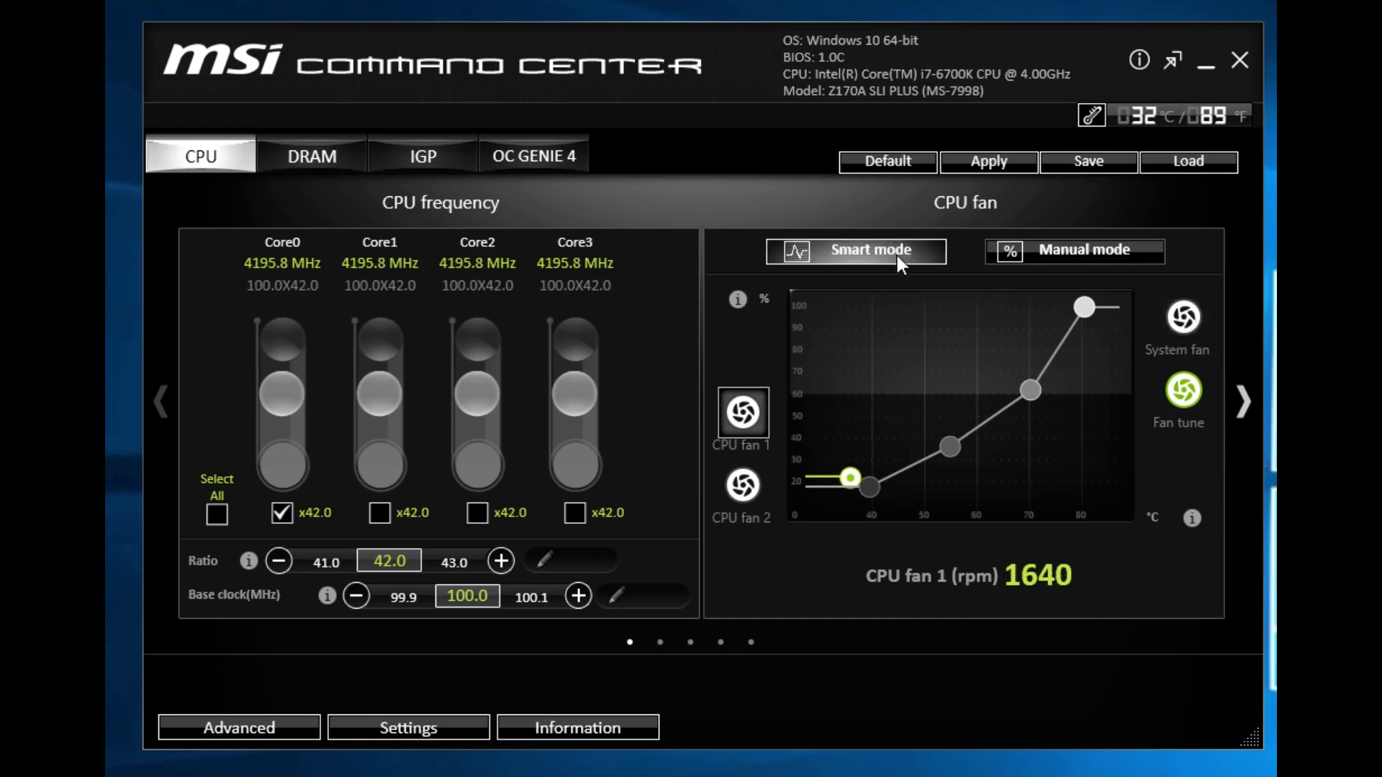
left_click(1095, 260)
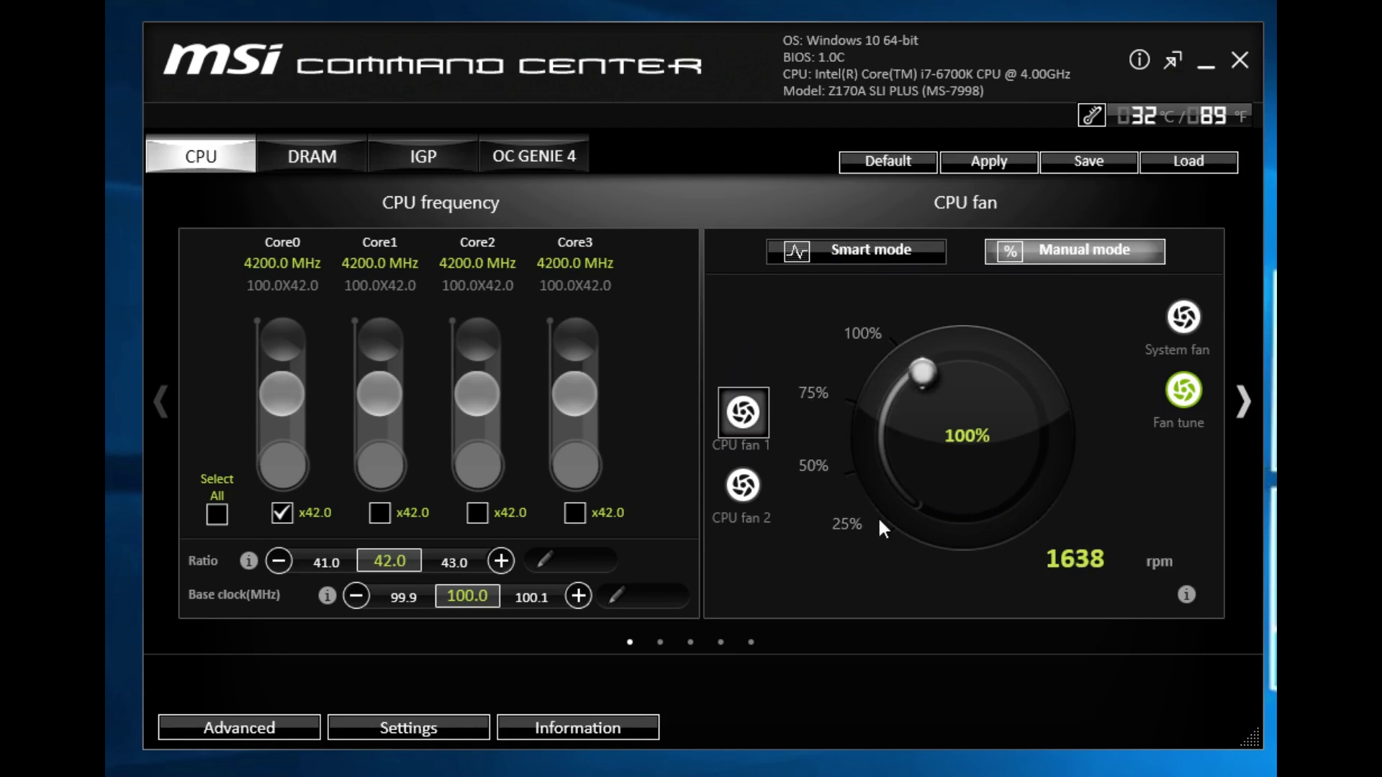
Step: Return CPU fan 1 to Smart mode and view DRAM (2133 MHz, 1.2000 V) and IGP settings
left_click(850, 254)
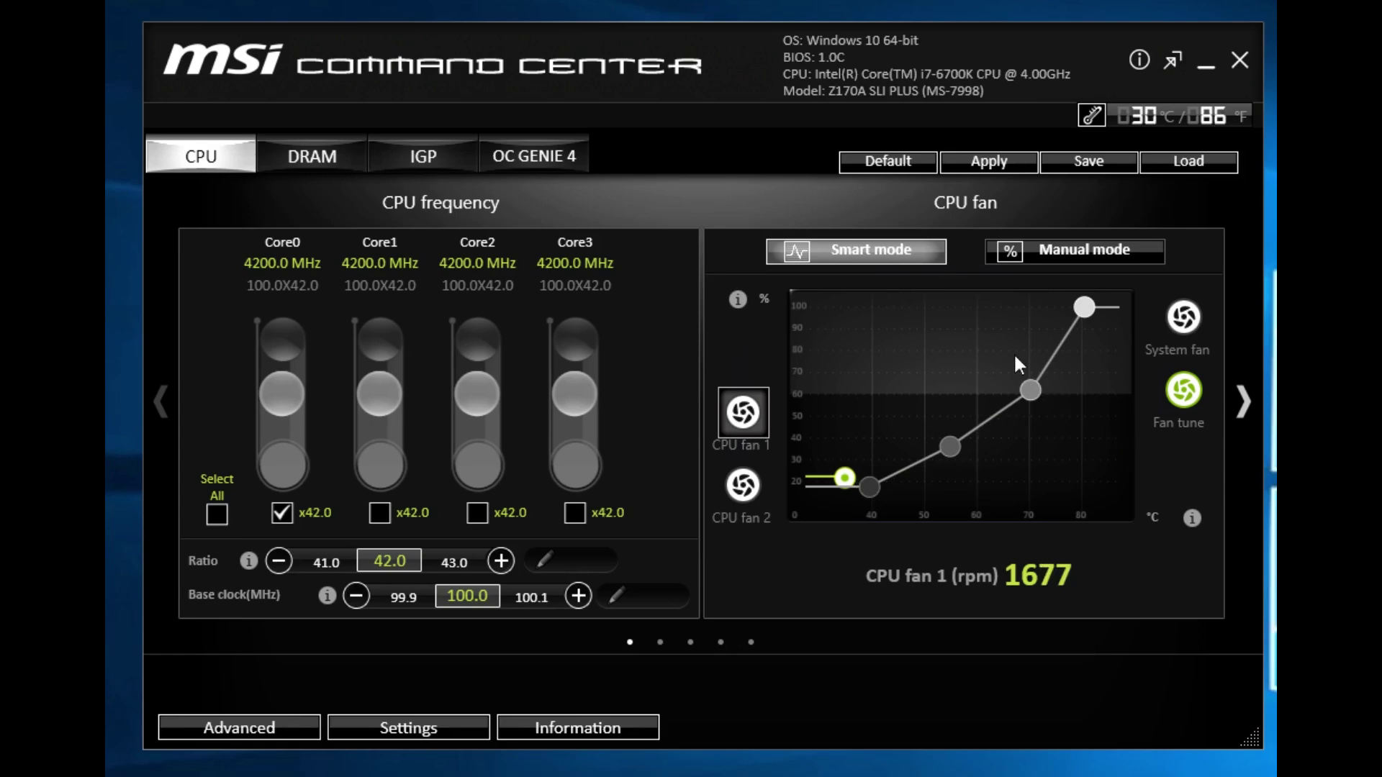
left_click(317, 148)
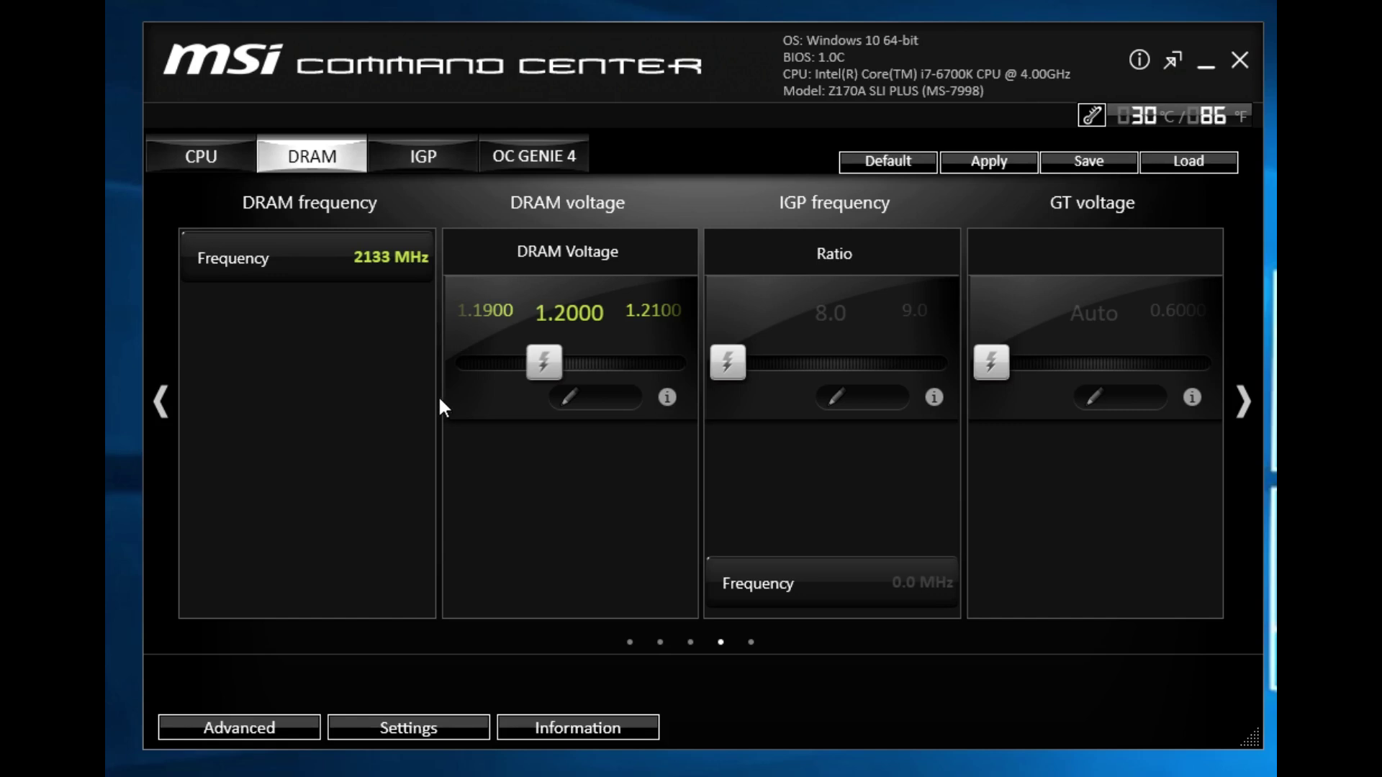
left_click(434, 159)
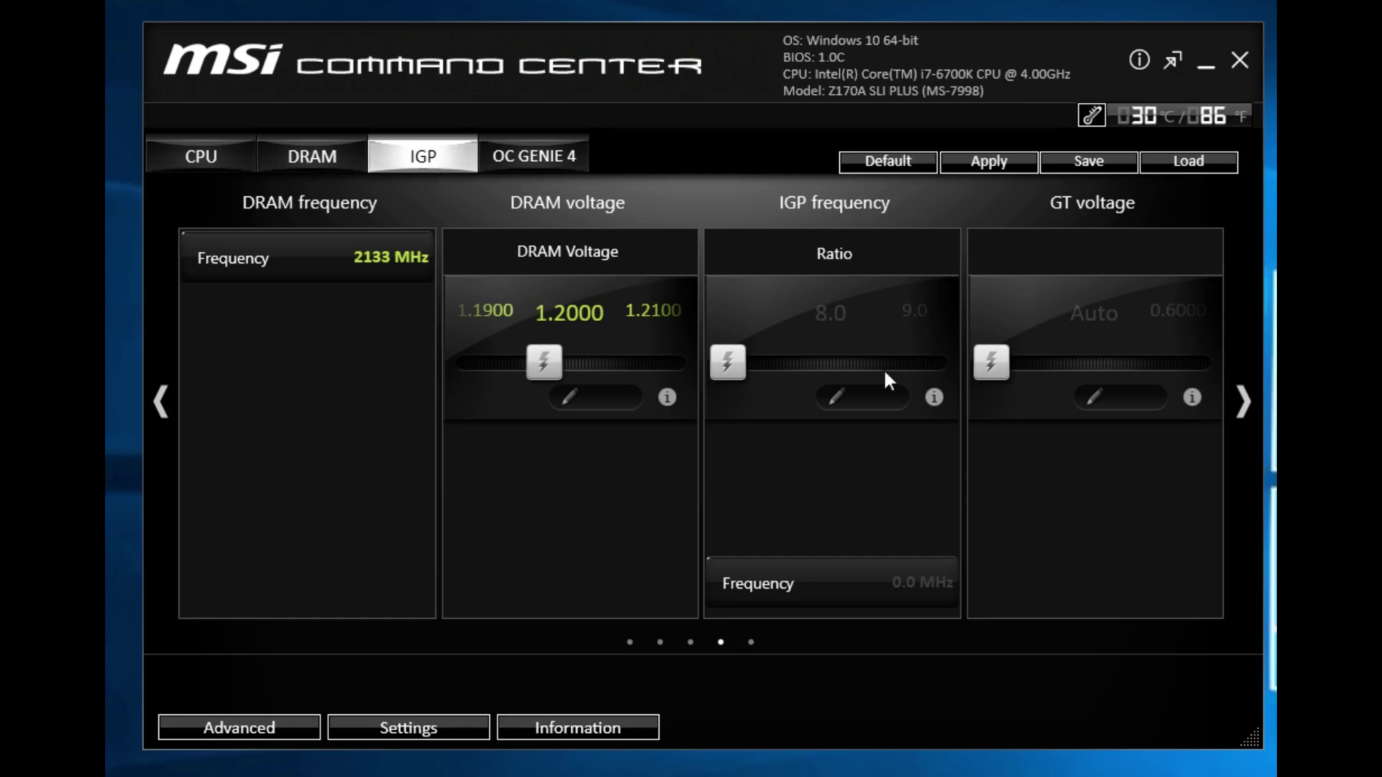
Step: Show the OC GENIE 4 page and open the Voltage window from the Advanced tools
left_click(504, 157)
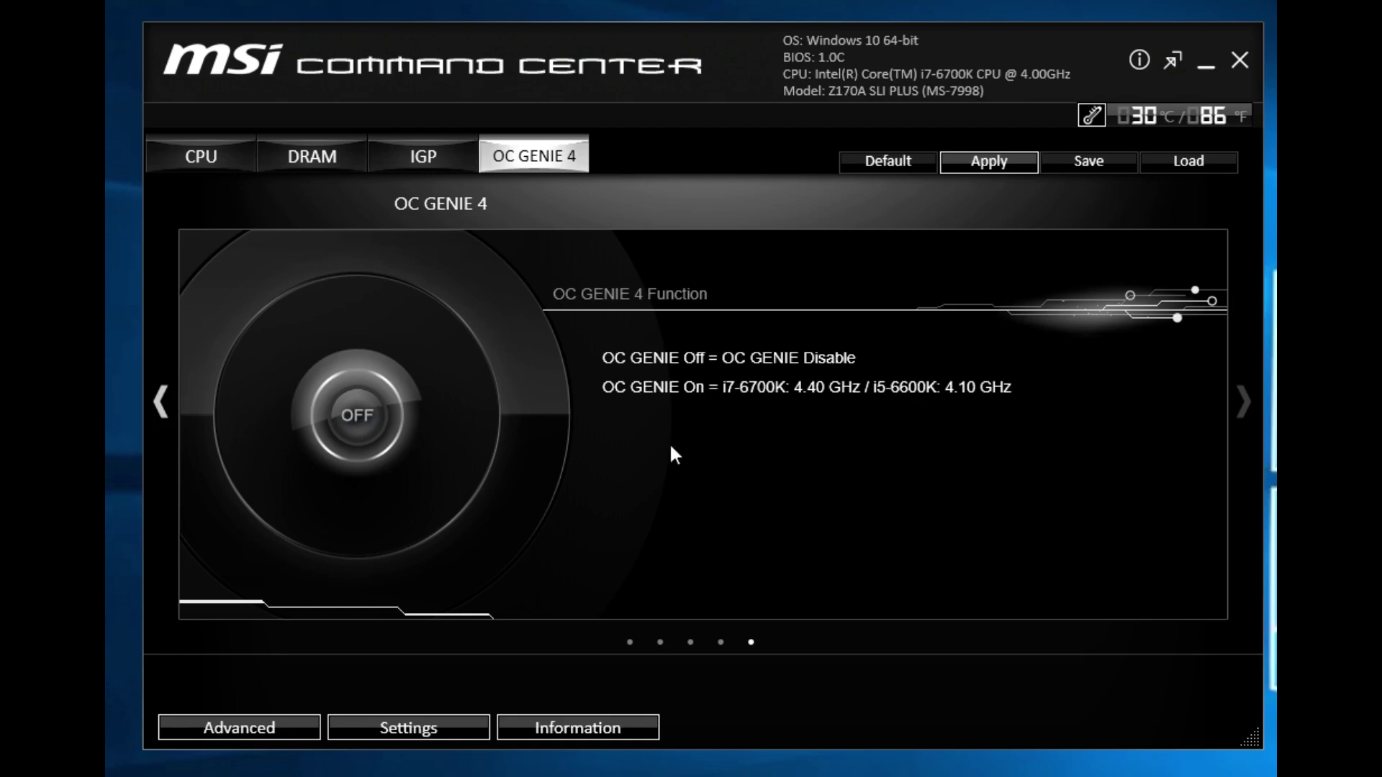
left_click(258, 732)
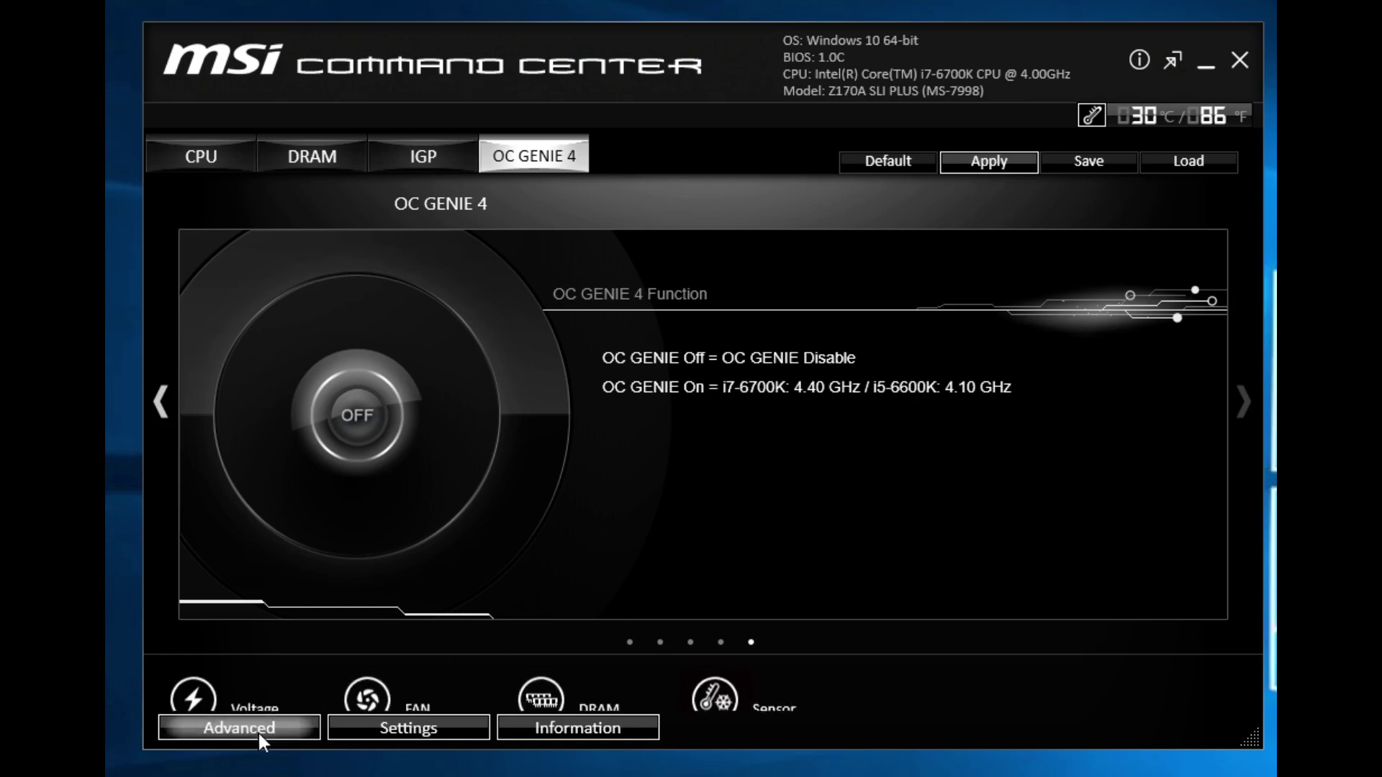
left_click(184, 682)
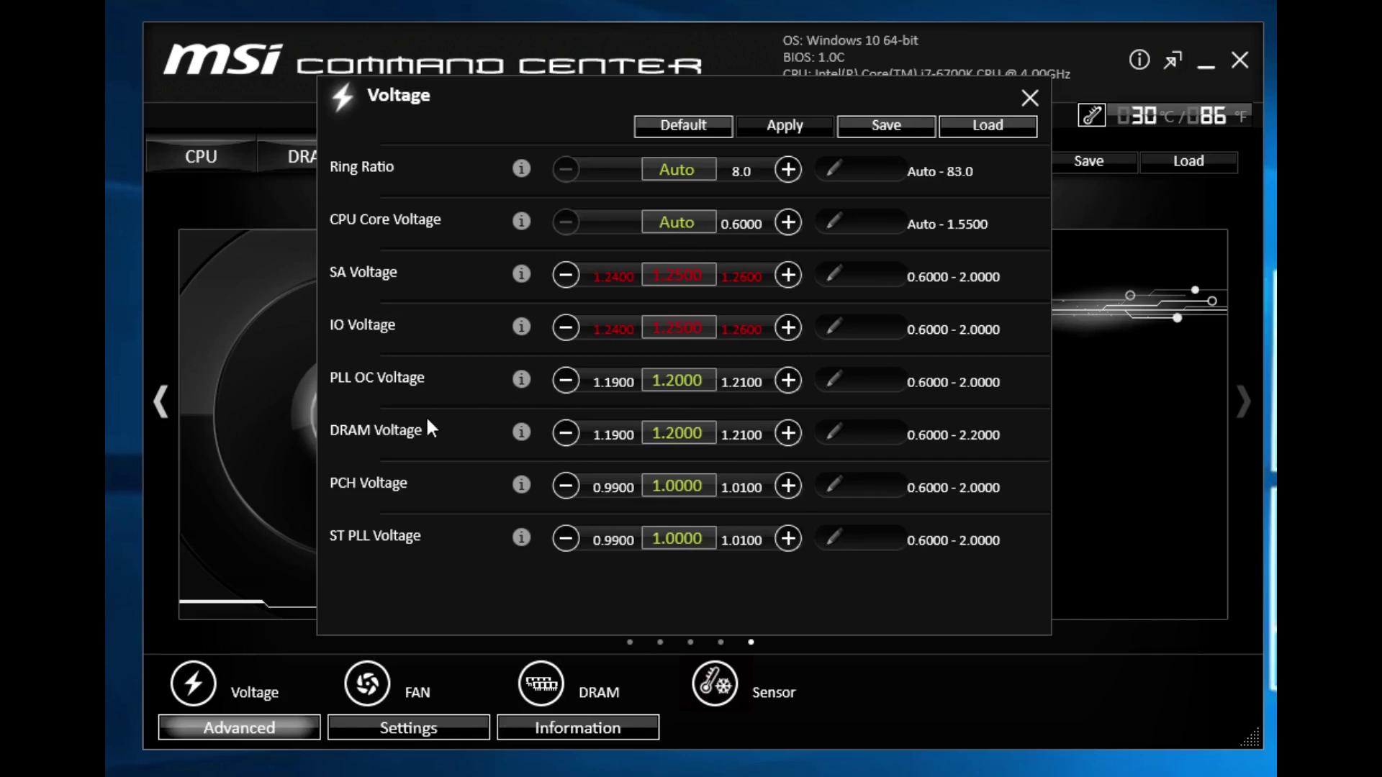
Step: Open the Fan window, centre it over the main window, and browse System Fans 1–3
left_click(1029, 98)
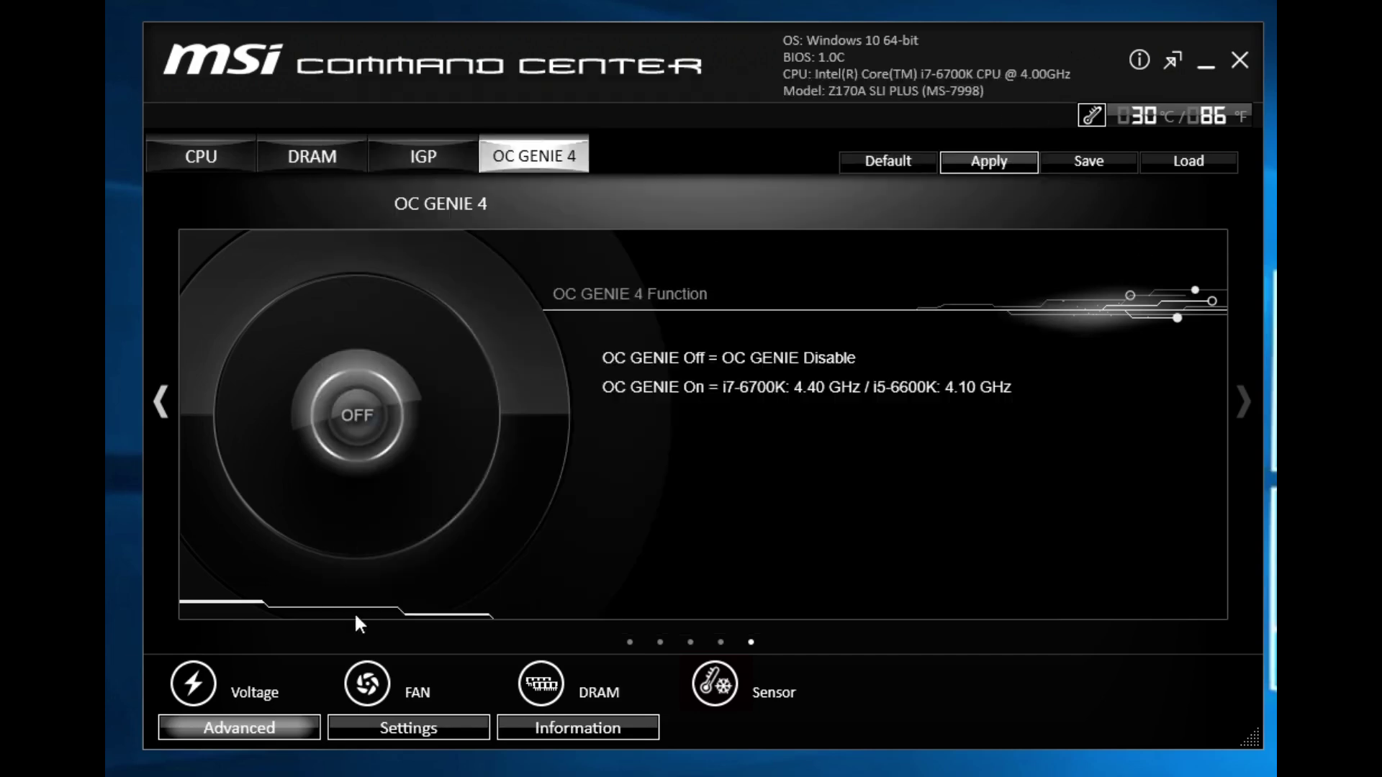
left_click(394, 675)
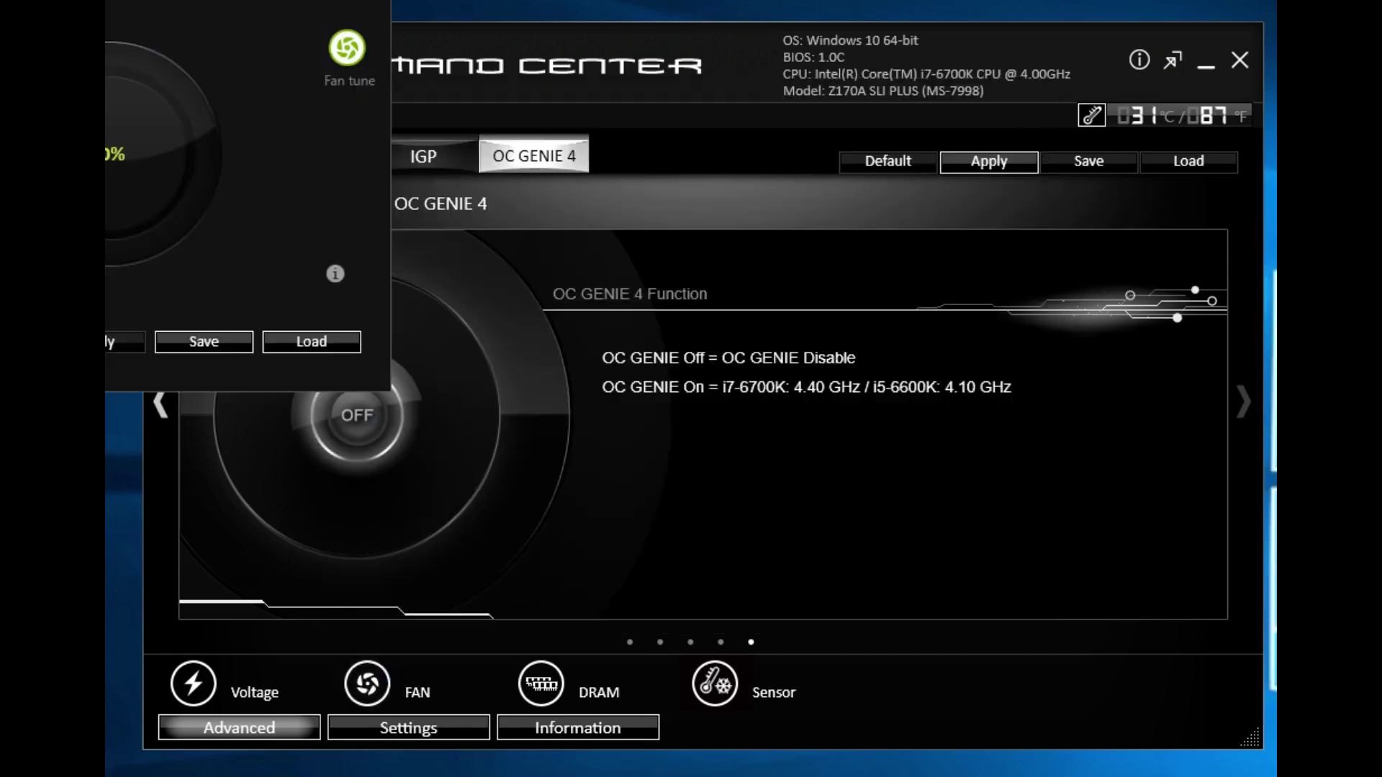
left_click_drag(29, 4, 694, 123)
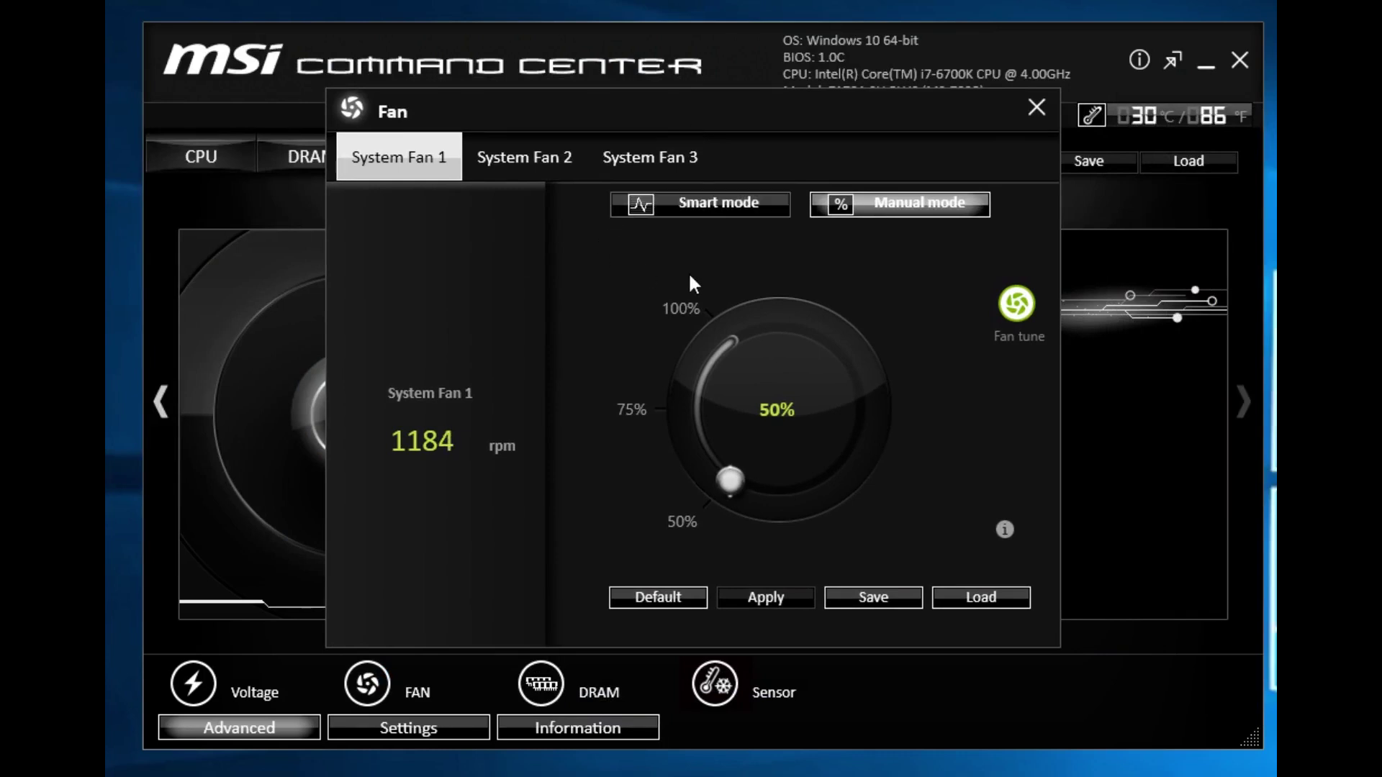
left_click(555, 172)
left_click(605, 160)
left_click(538, 164)
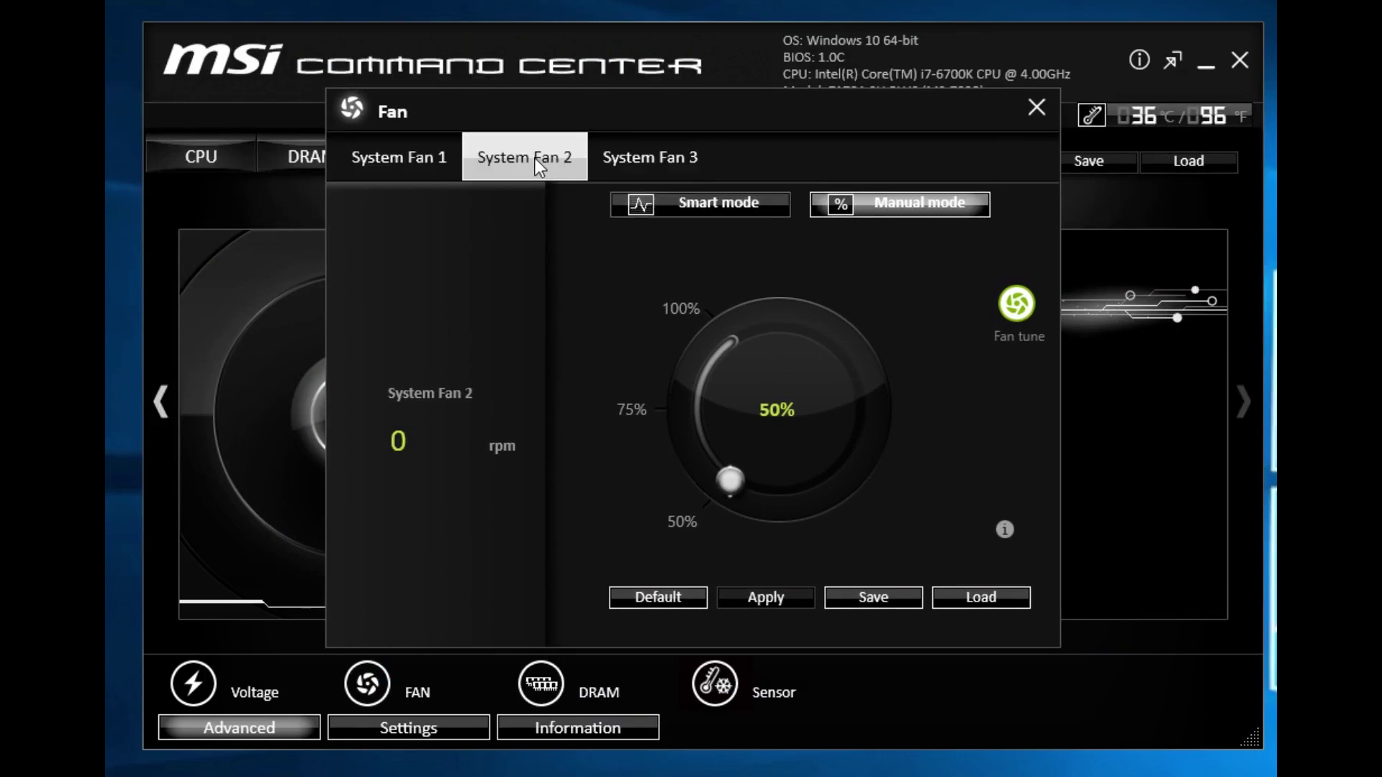
left_click(433, 153)
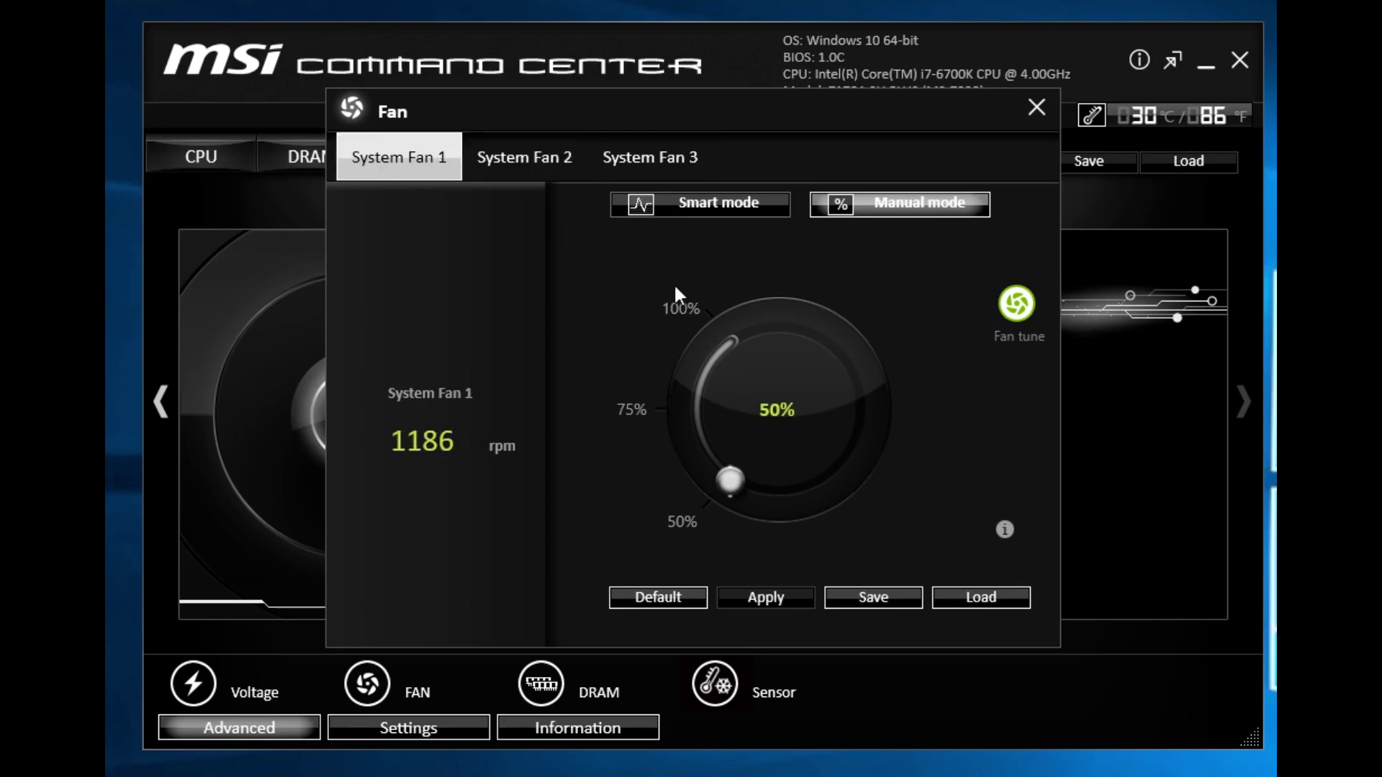
Step: Put System Fan 1 on its Smart temperature curve, close the Fan window, and load DRAM timings
left_click(667, 208)
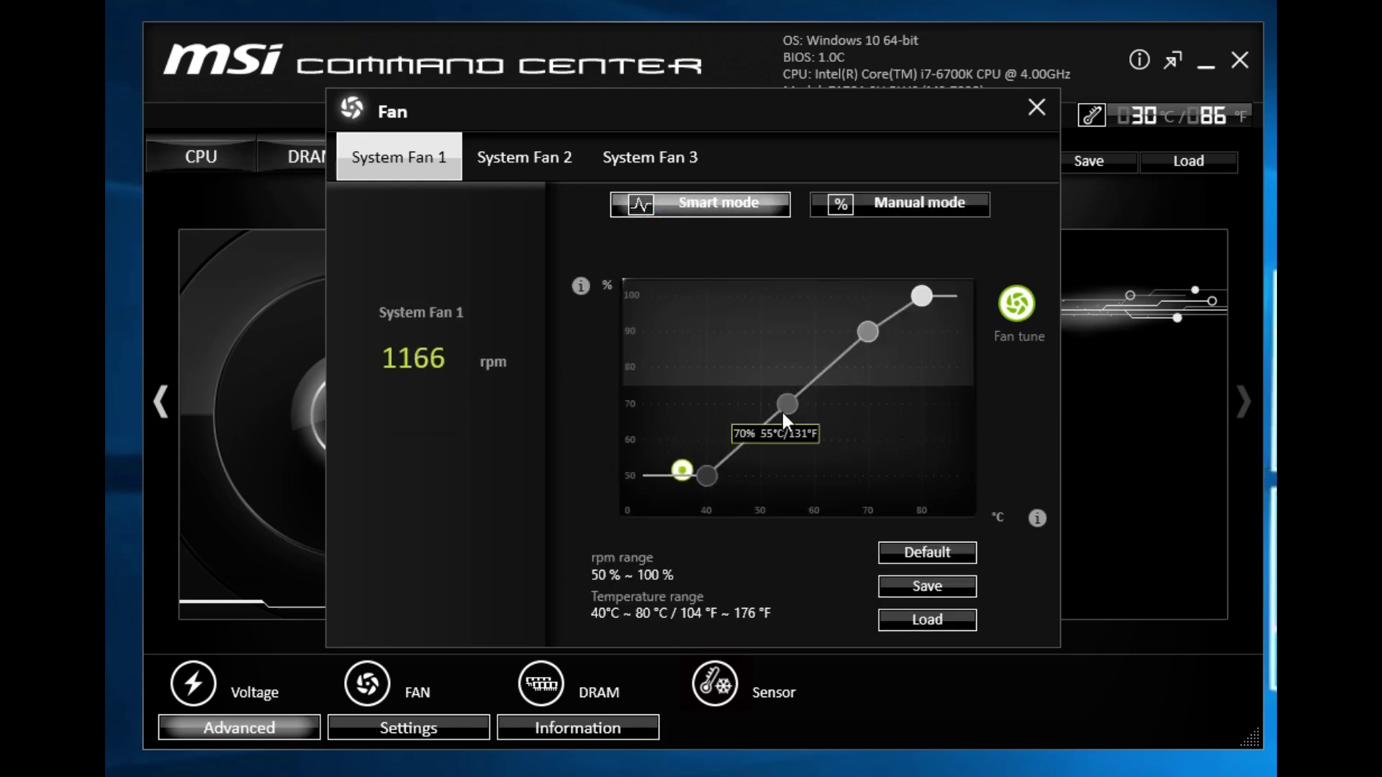
mouse_move(864, 339)
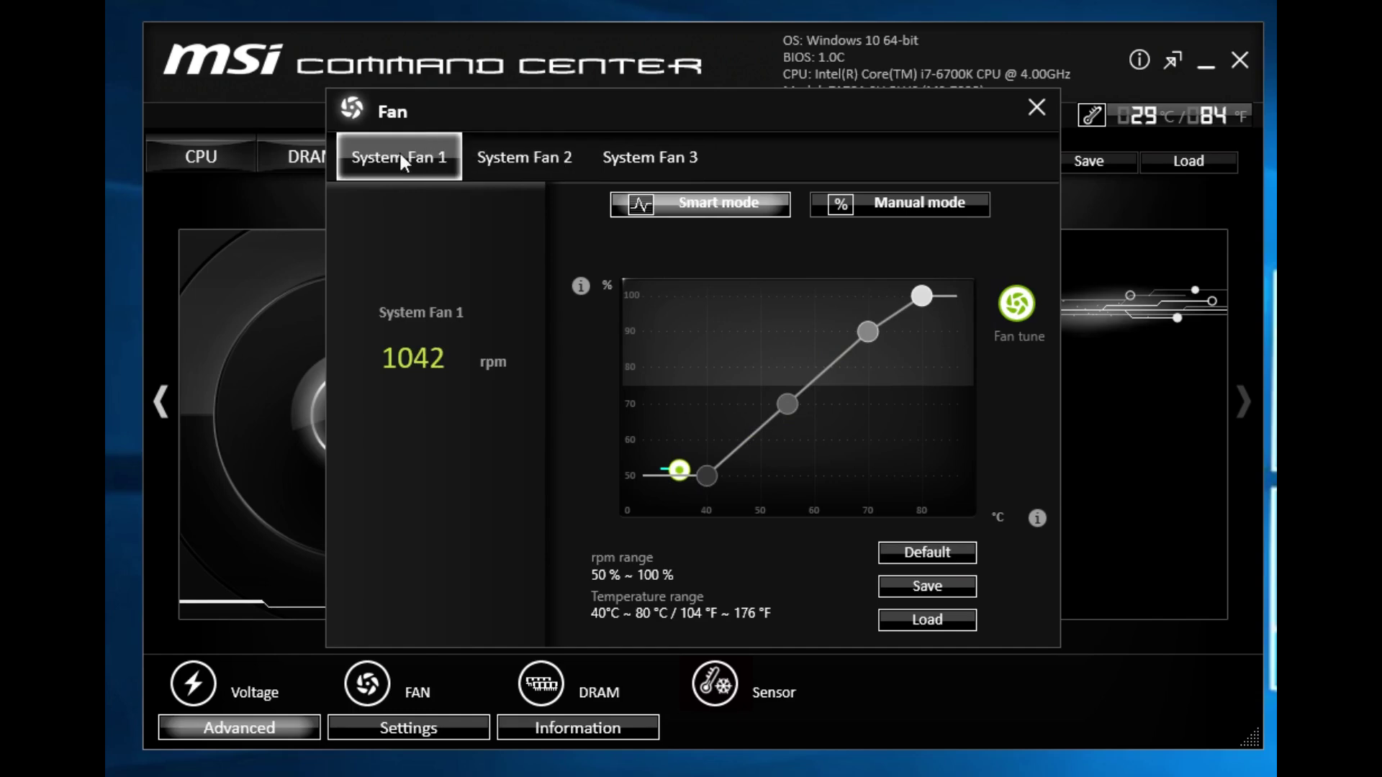
left_click(513, 152)
left_click(608, 154)
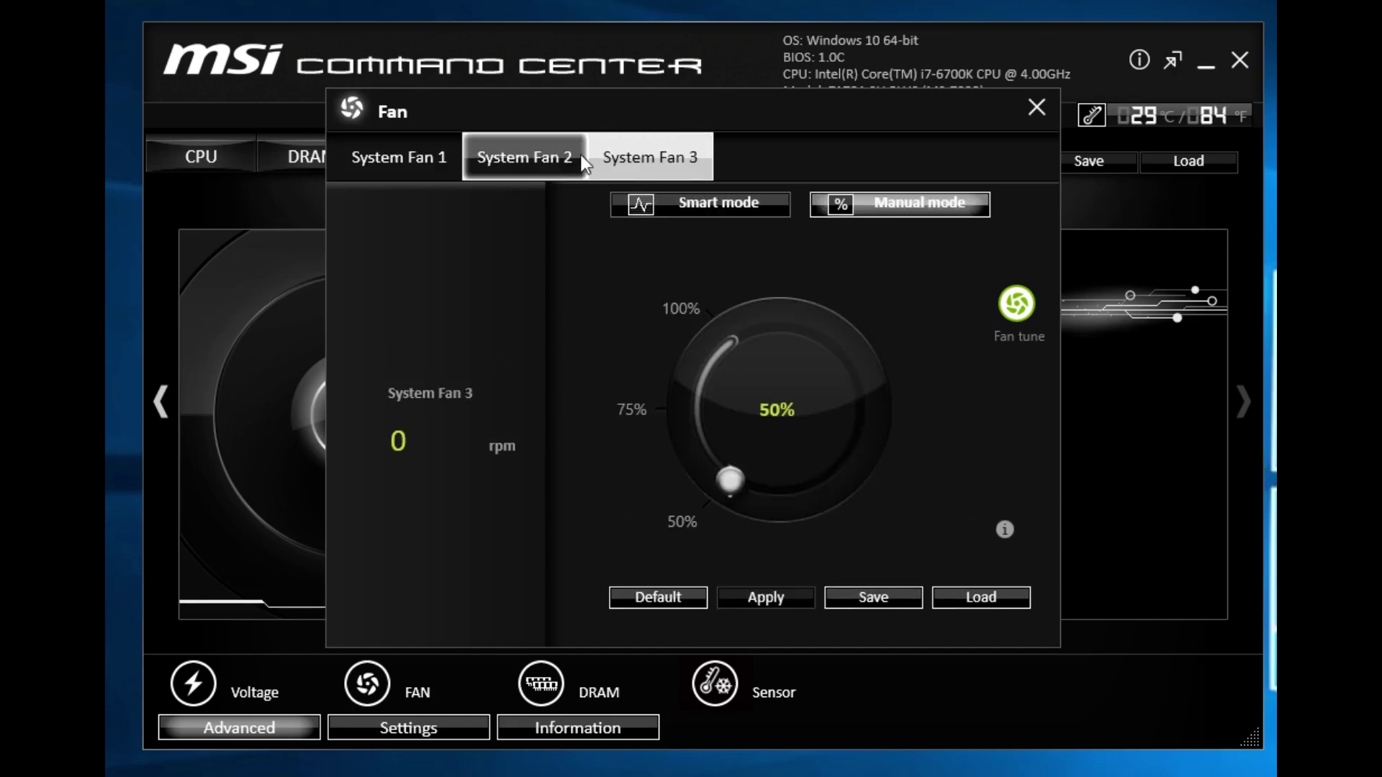
left_click(489, 155)
left_click(392, 158)
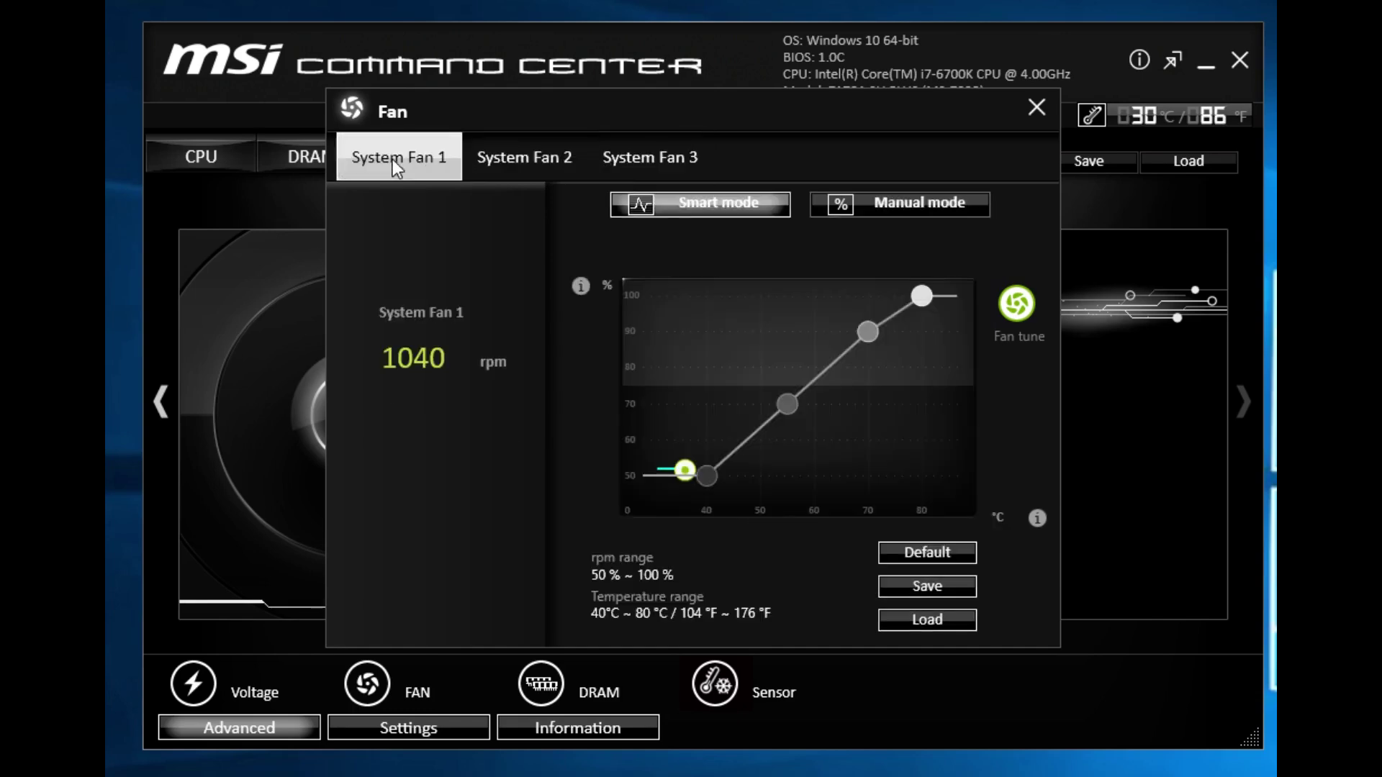
left_click(1030, 112)
left_click(529, 687)
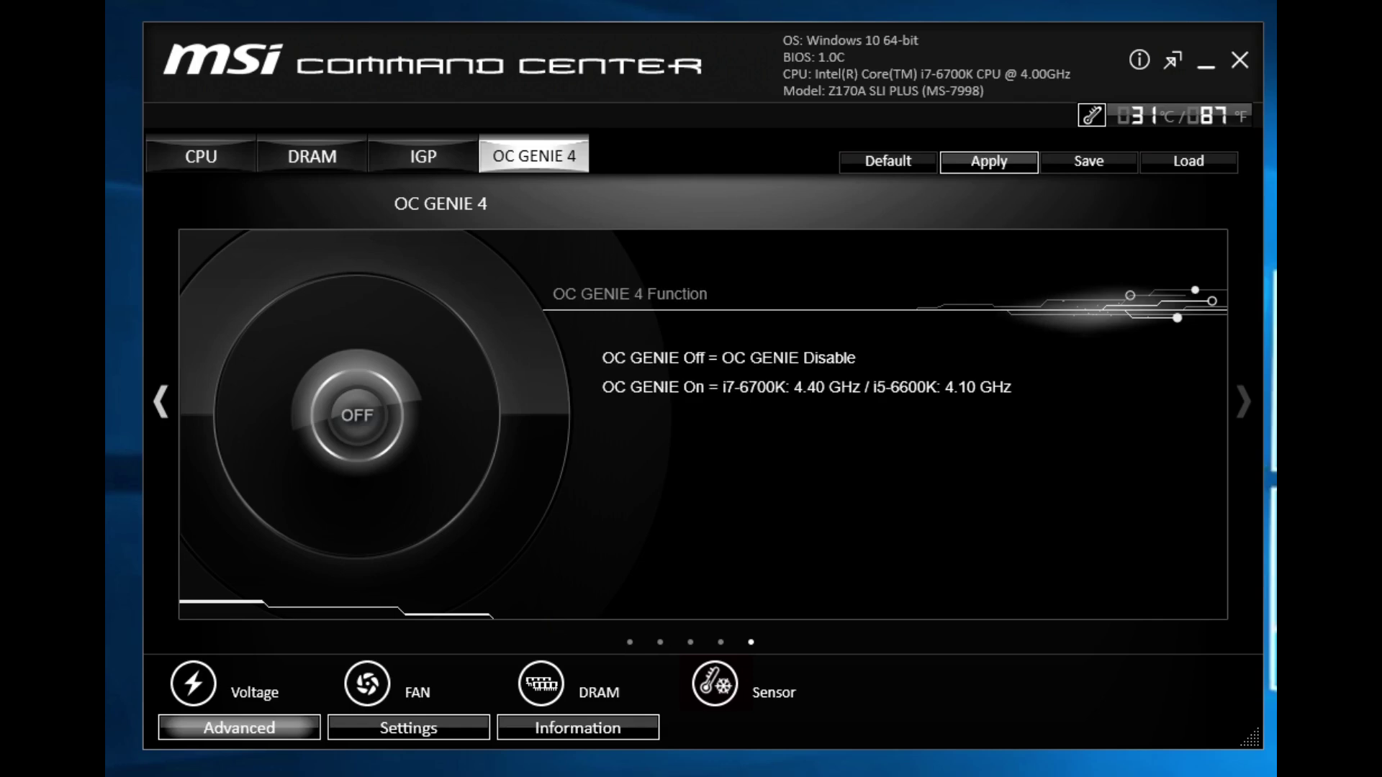
left_click_drag(858, 87, 636, 32)
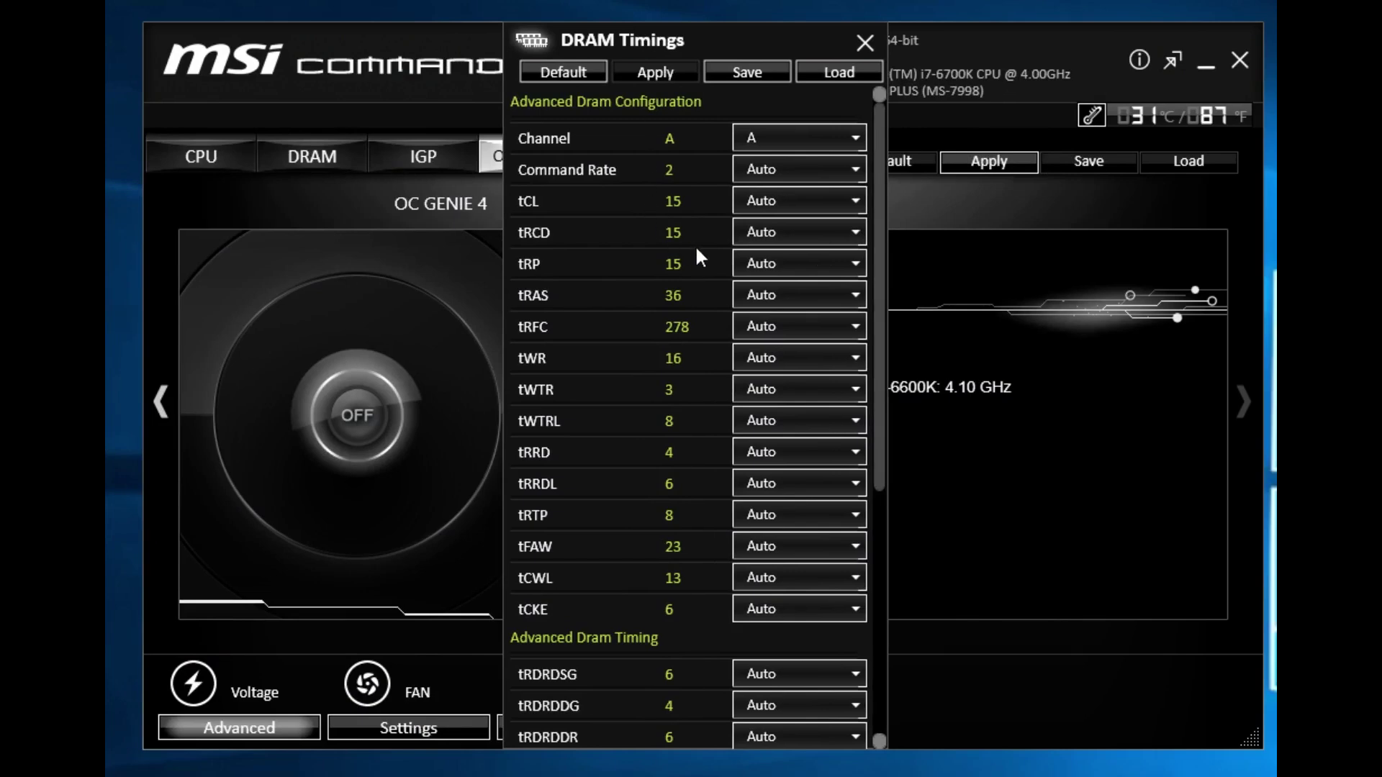
scroll(692, 245, "down", 5)
scroll(692, 245, "up", 5)
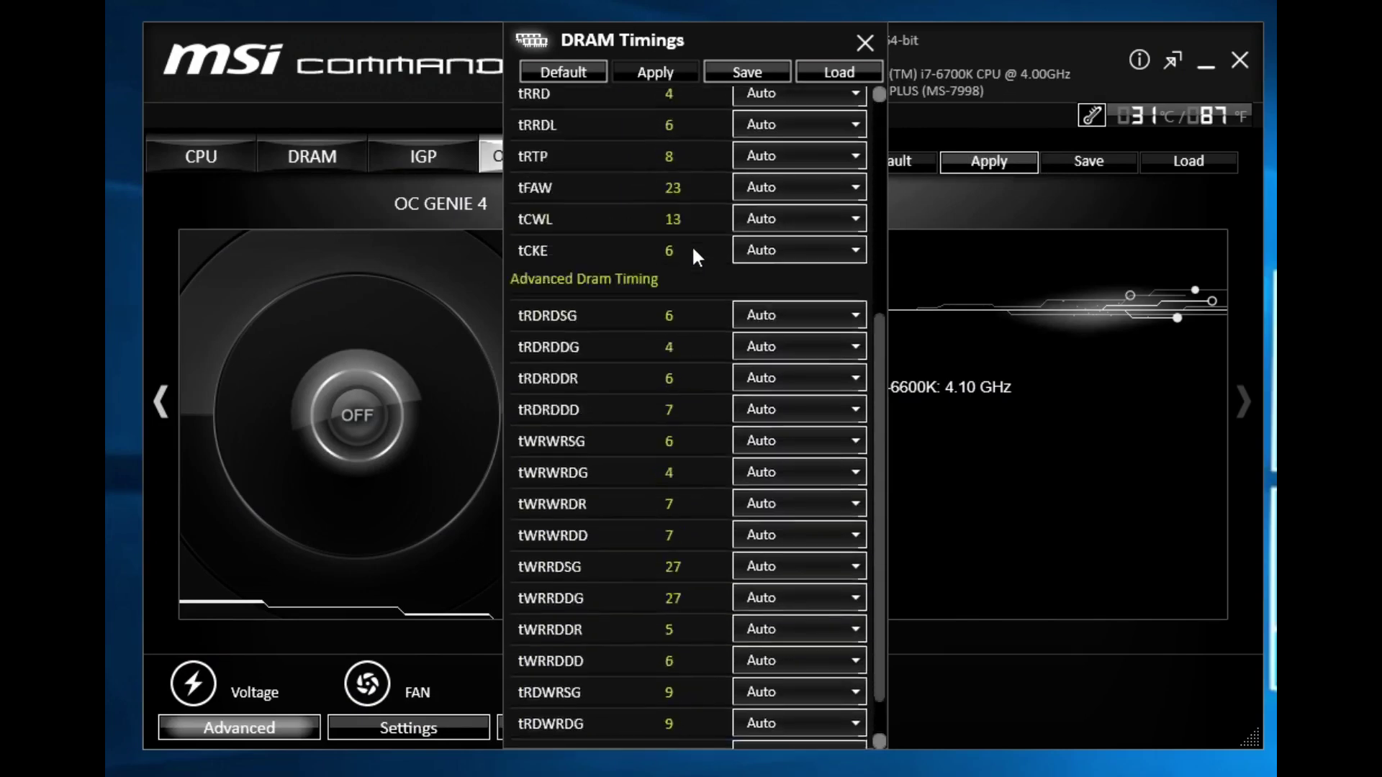
scroll(692, 252, "down", 1)
scroll(692, 252, "up", 1)
scroll(692, 251, "down", 3)
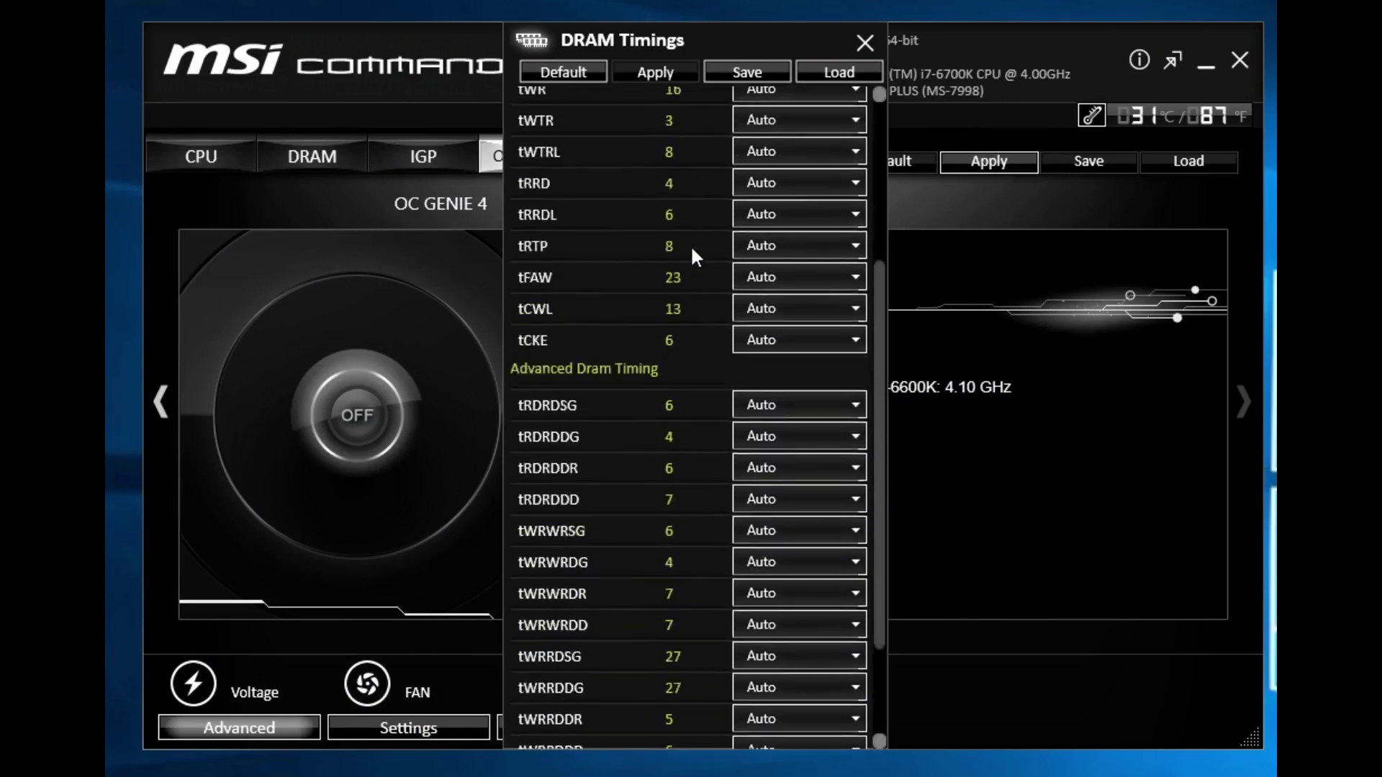
scroll(693, 251, "up", 2)
scroll(693, 250, "down", 3)
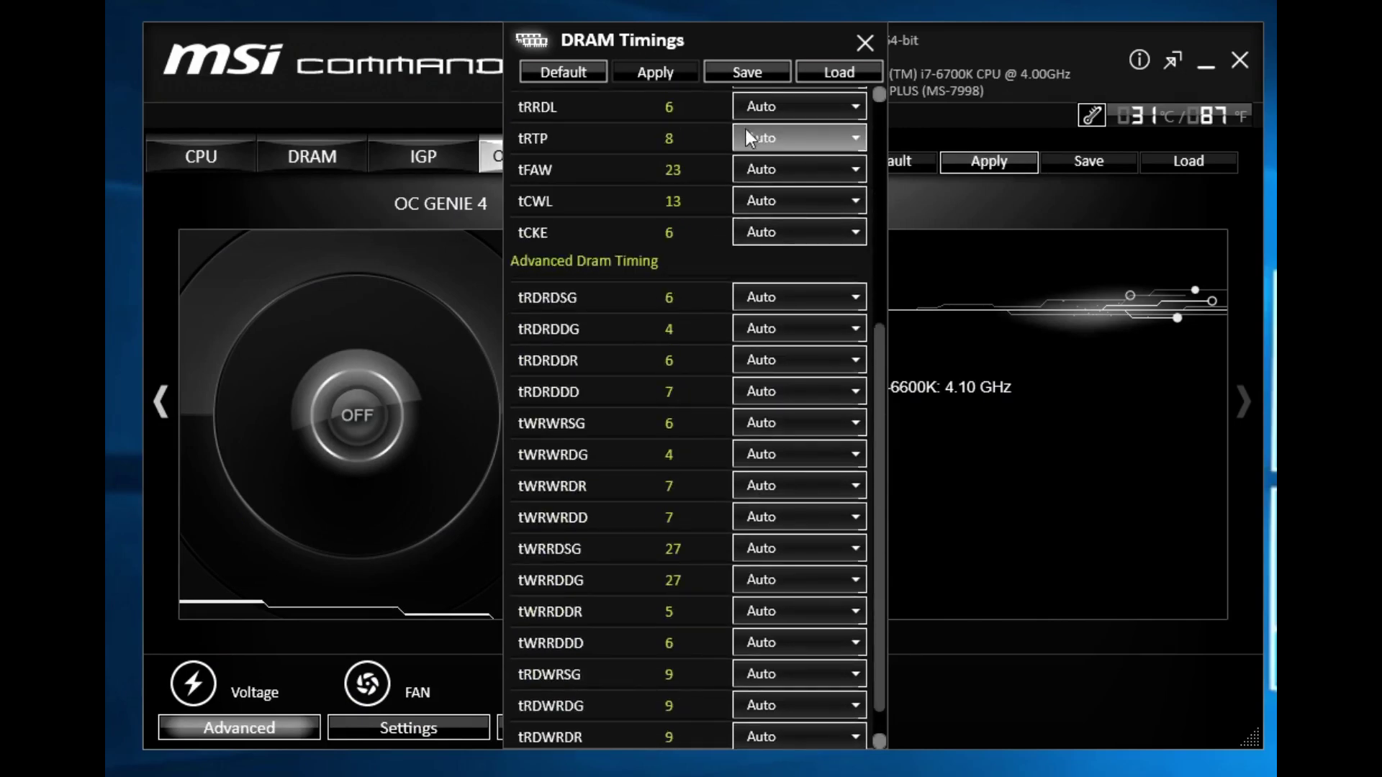
left_click(863, 43)
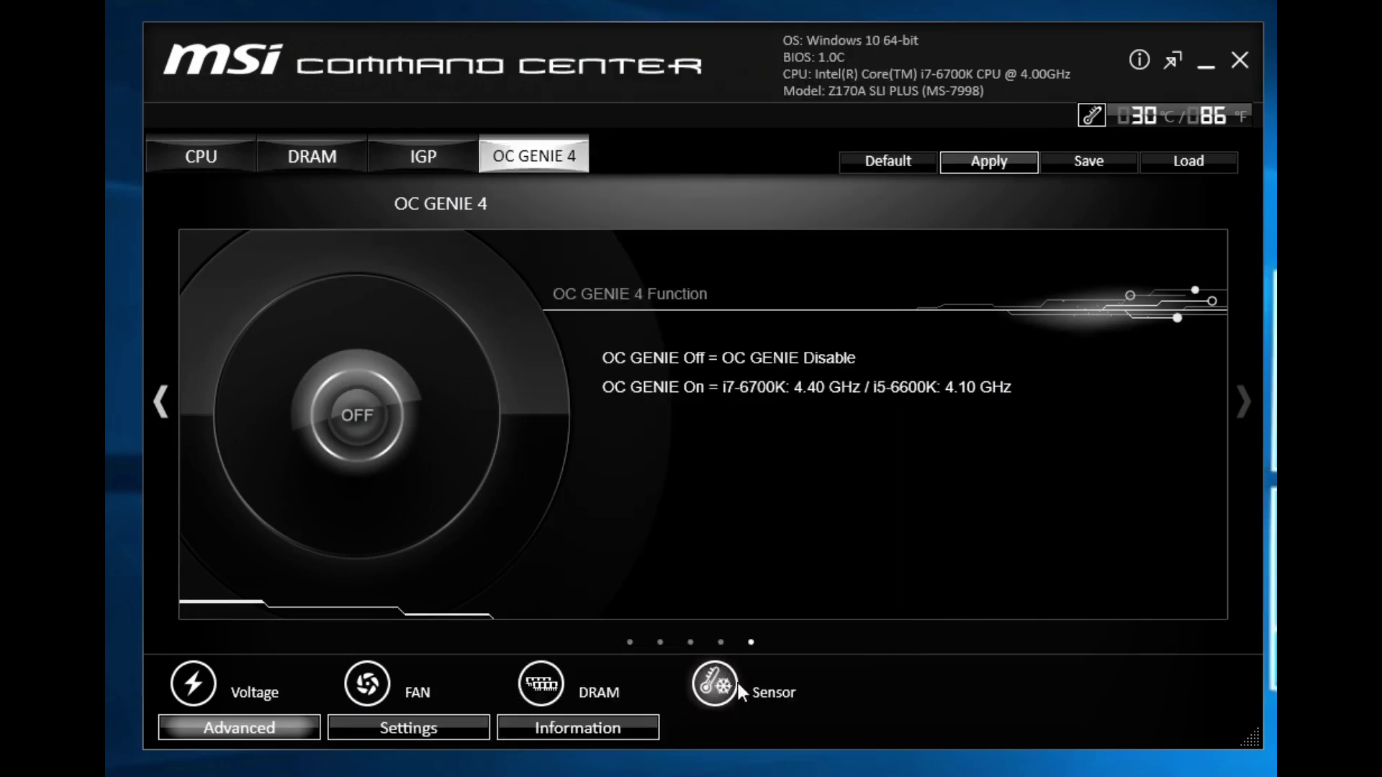
Step: Open the temperature sensors window (CPU 30 °C, system 31 °C), align it, and rotate the motherboard diagram
left_click(712, 684)
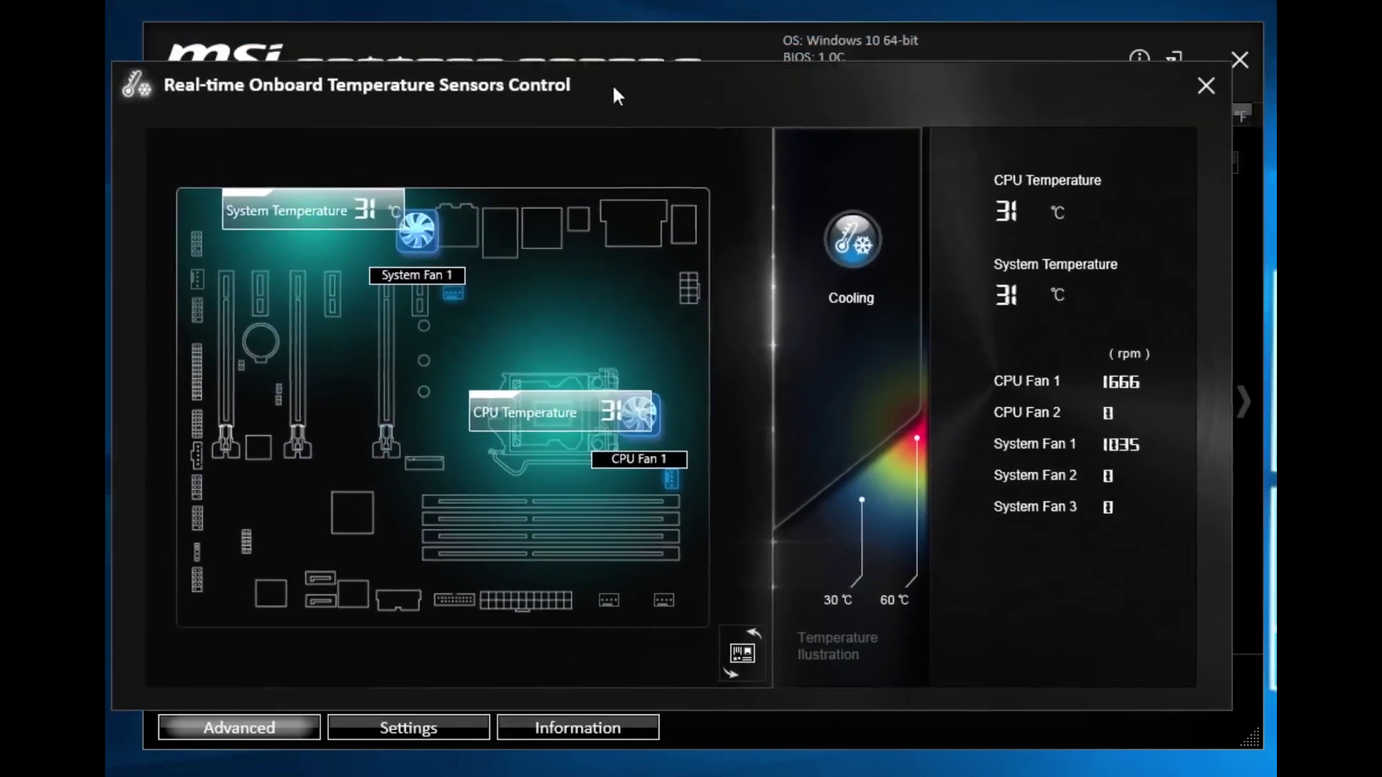
left_click_drag(613, 88, 634, 81)
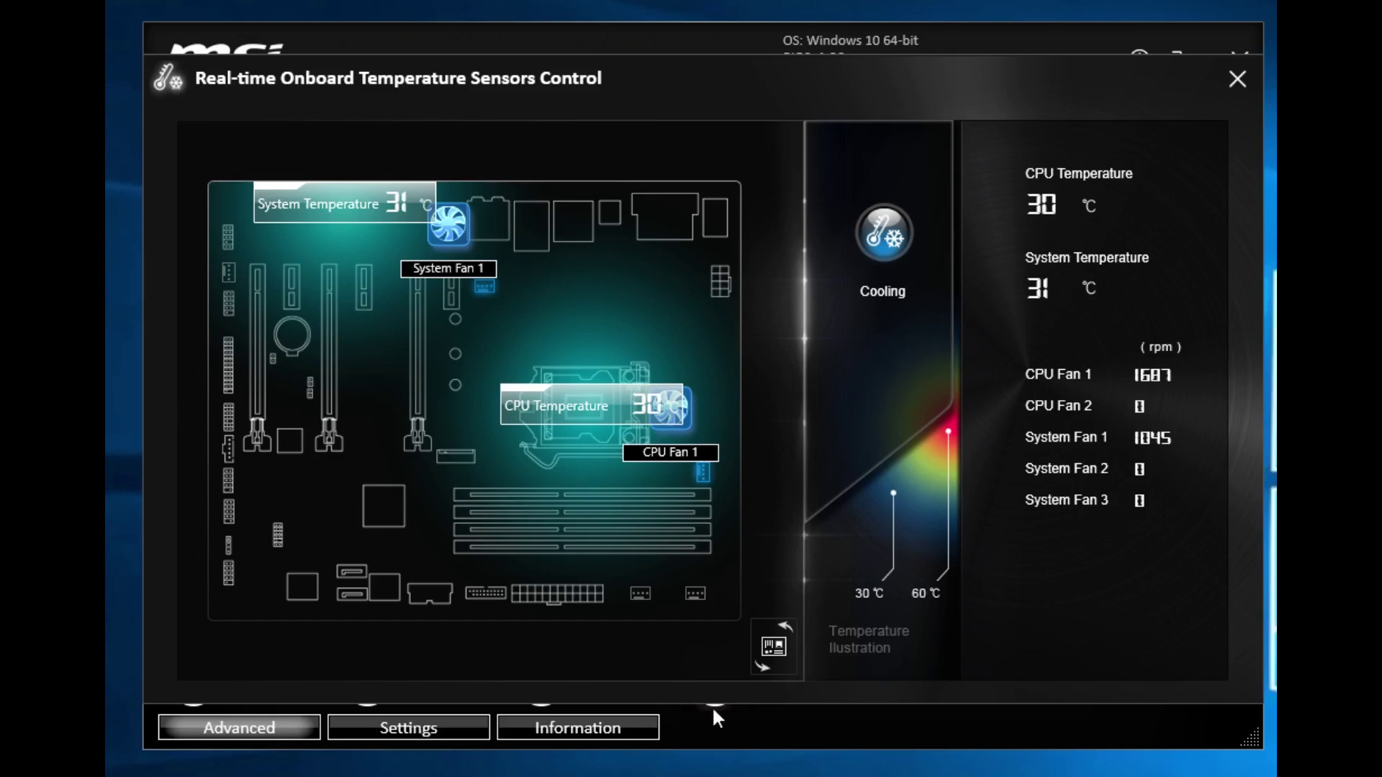
left_click(771, 655)
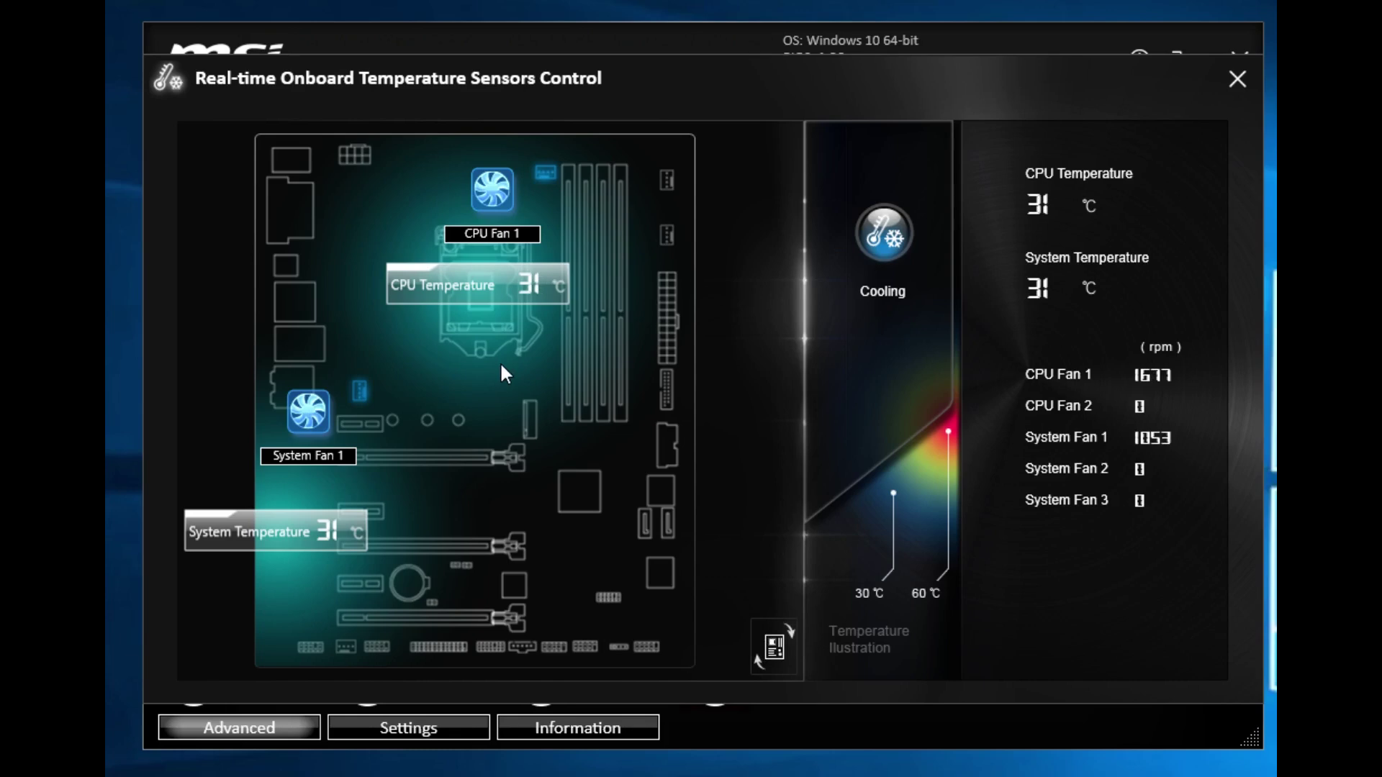
left_click(771, 647)
left_click(770, 647)
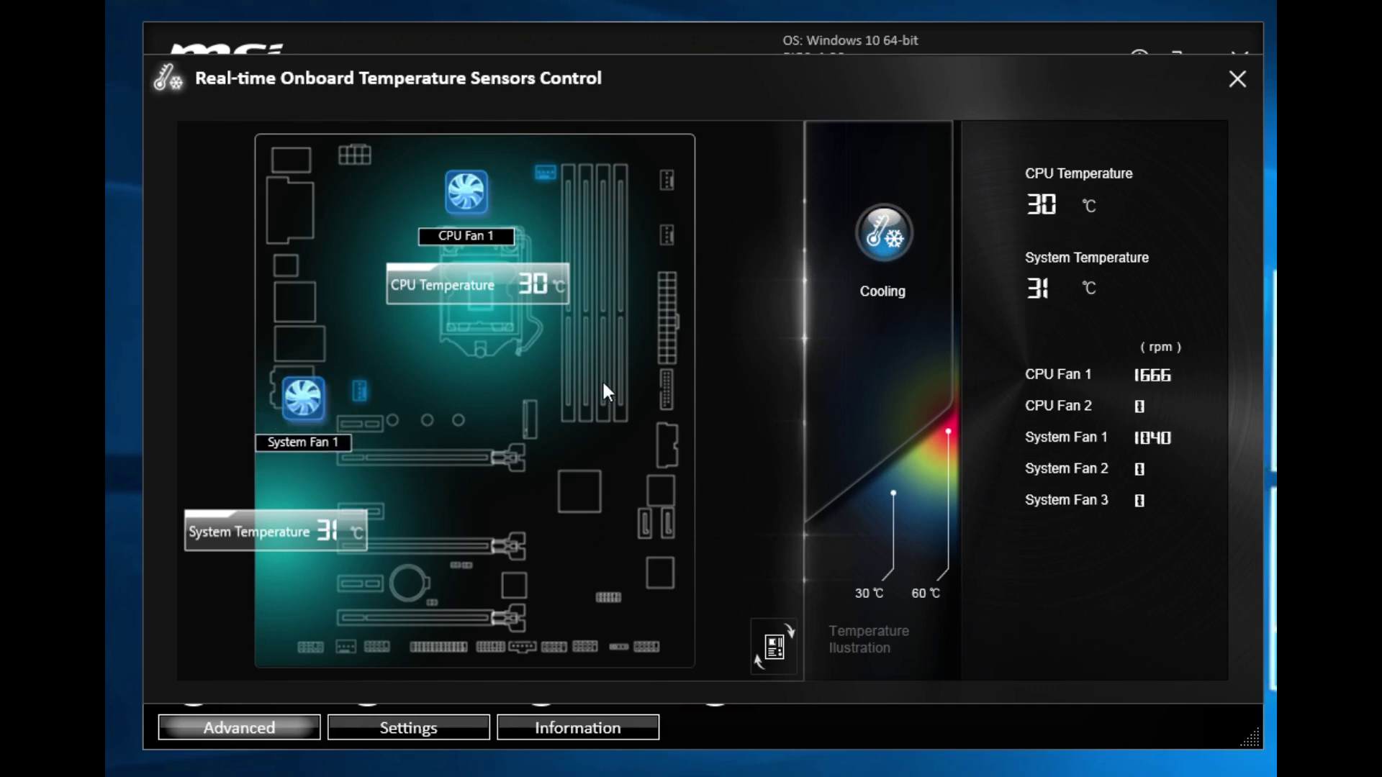
Step: Close the sensor window, set the Record tool's duration to 60 Minutes, then close Record
left_click(1229, 82)
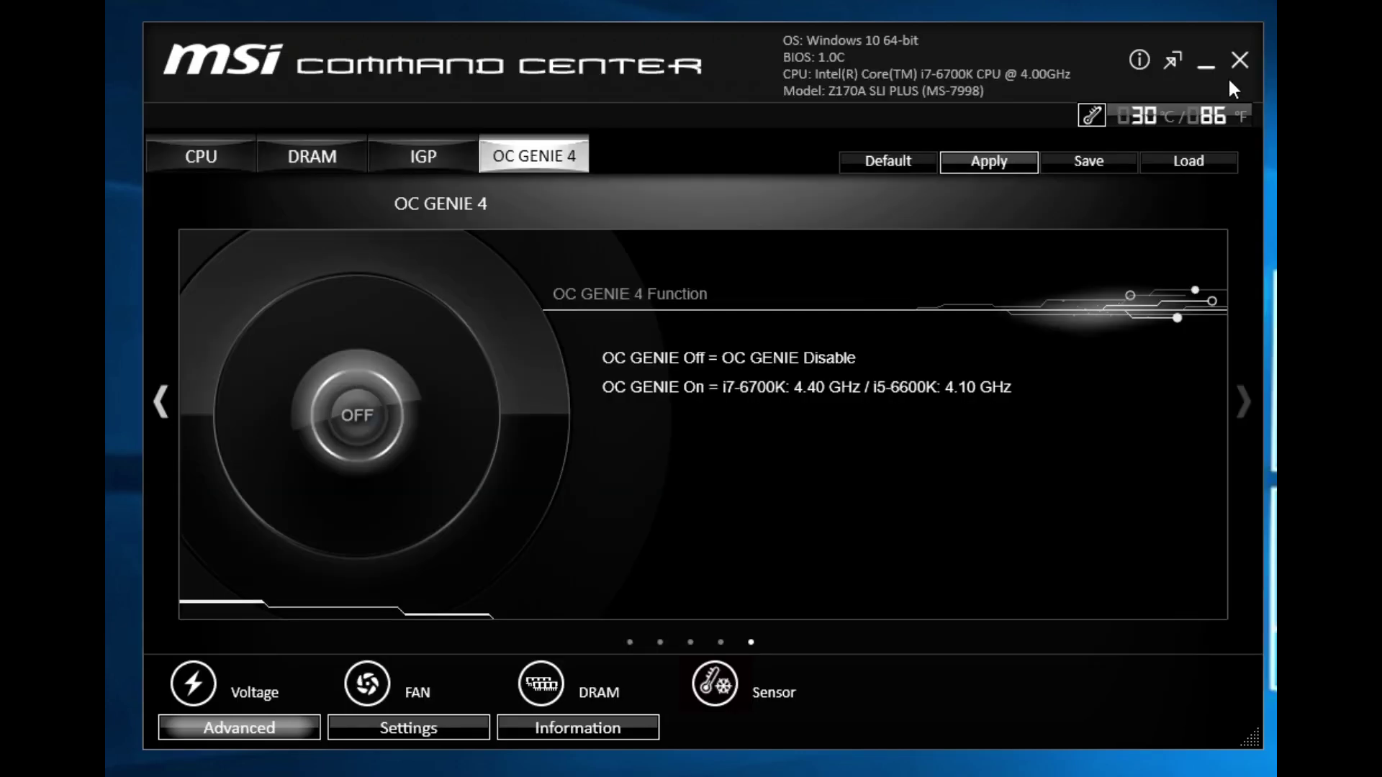
left_click(412, 726)
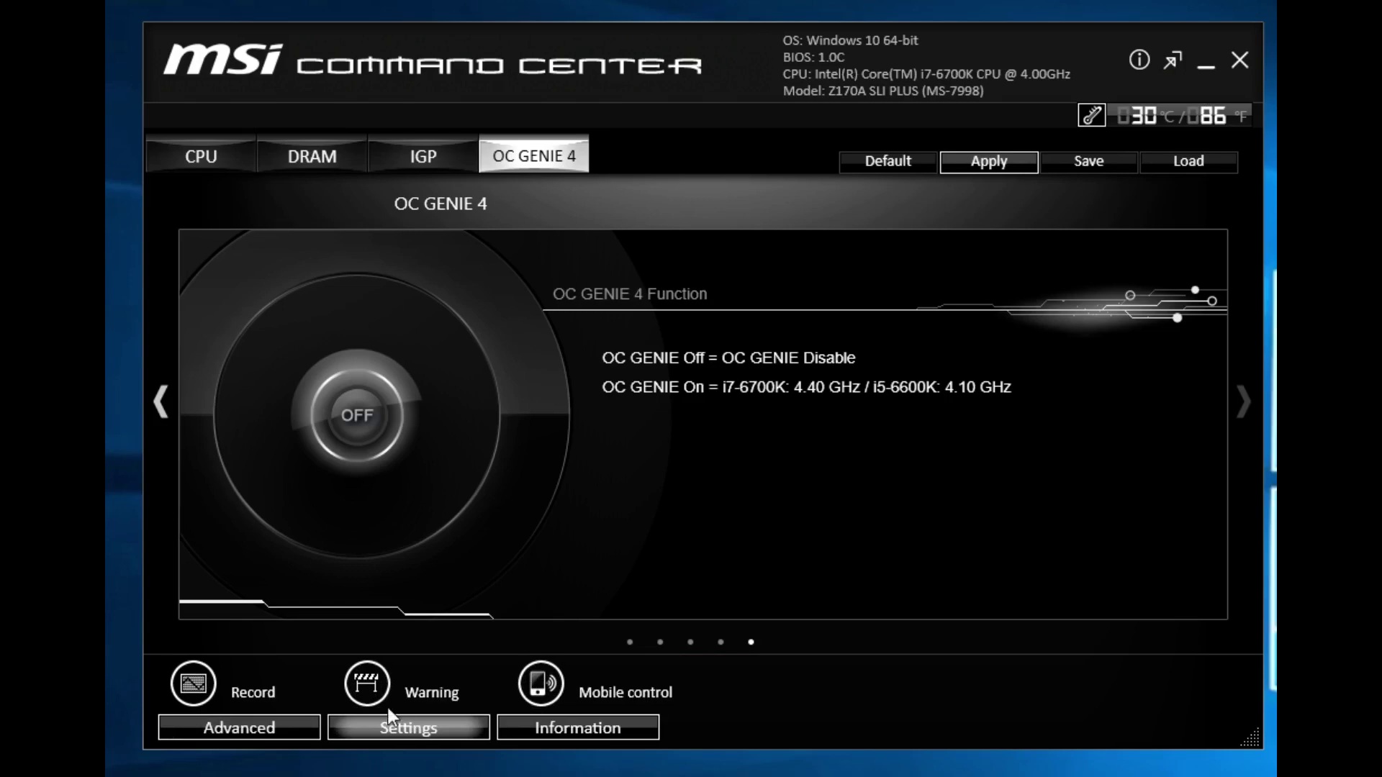
left_click(197, 688)
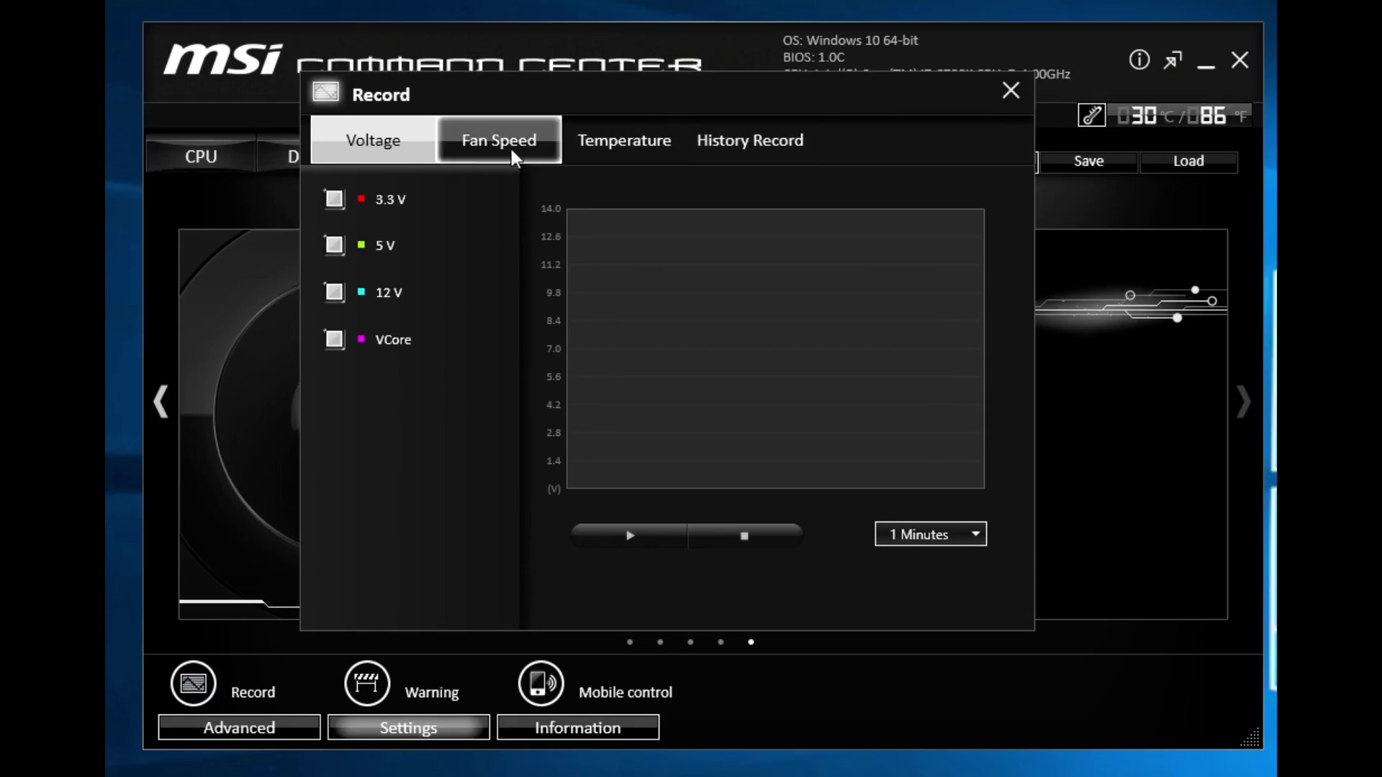
left_click(935, 534)
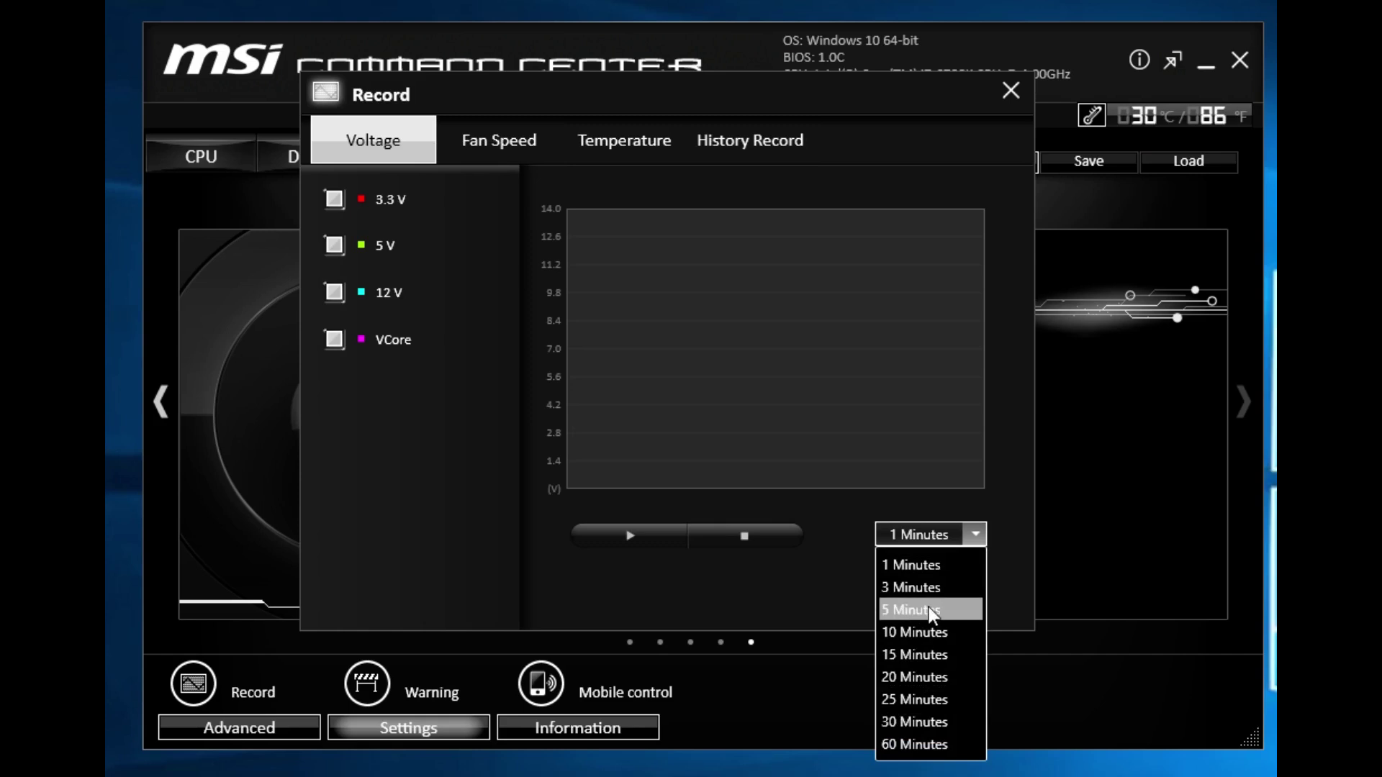
left_click(908, 749)
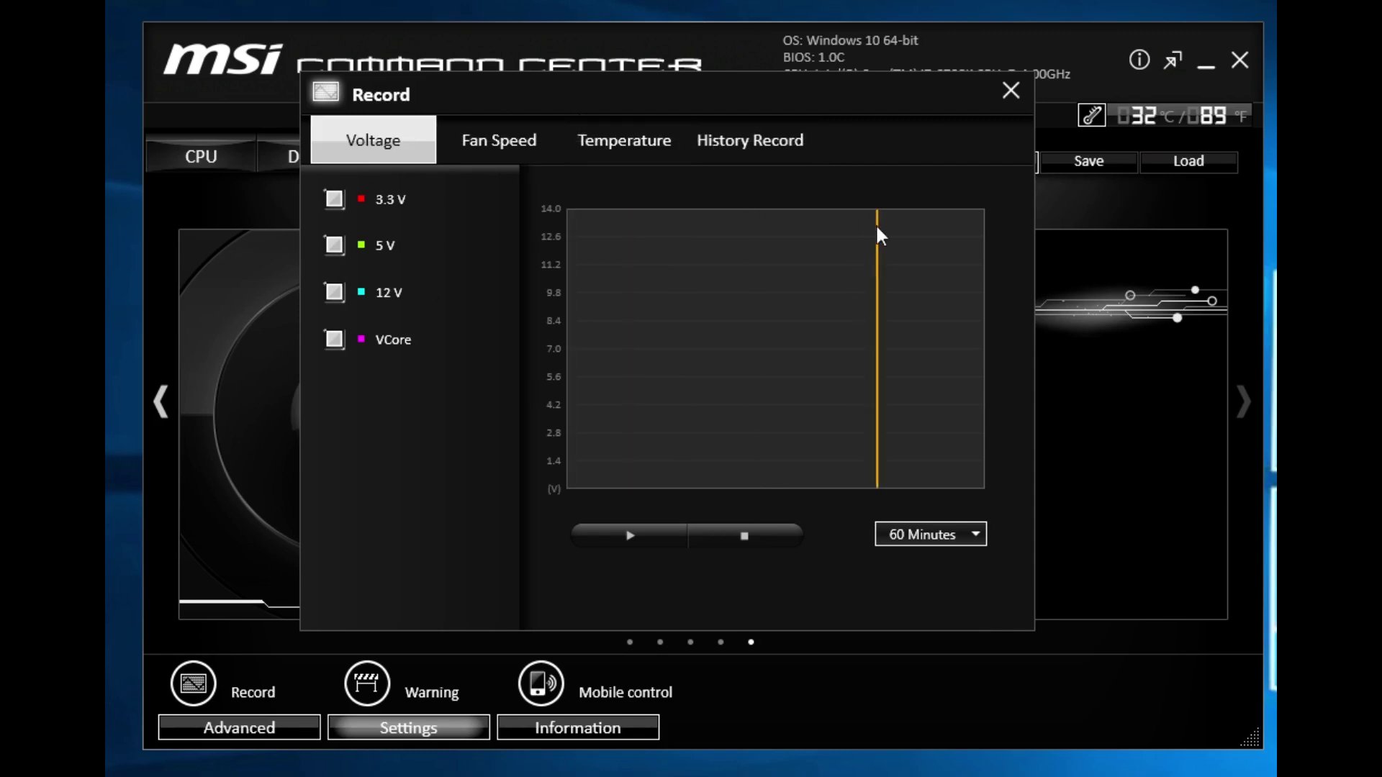
left_click(1008, 91)
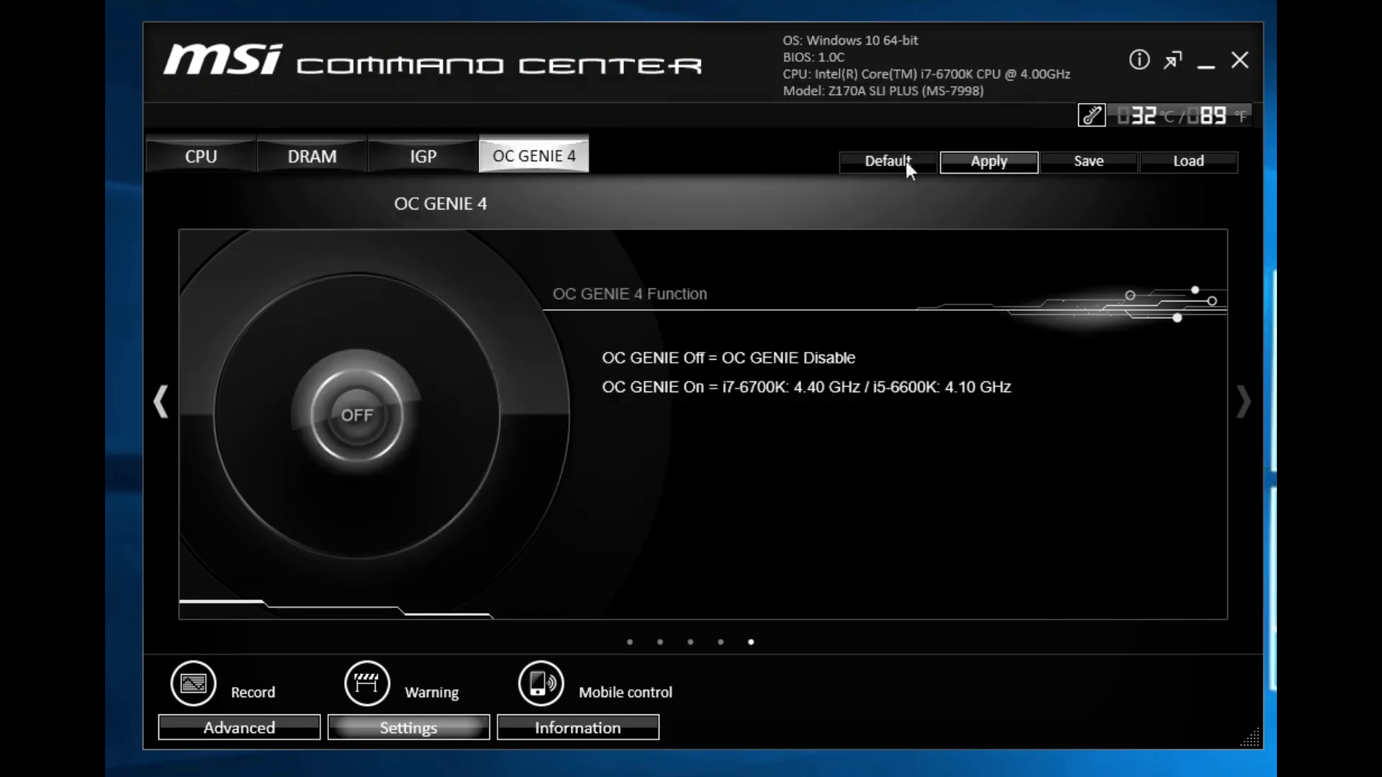
left_click(389, 702)
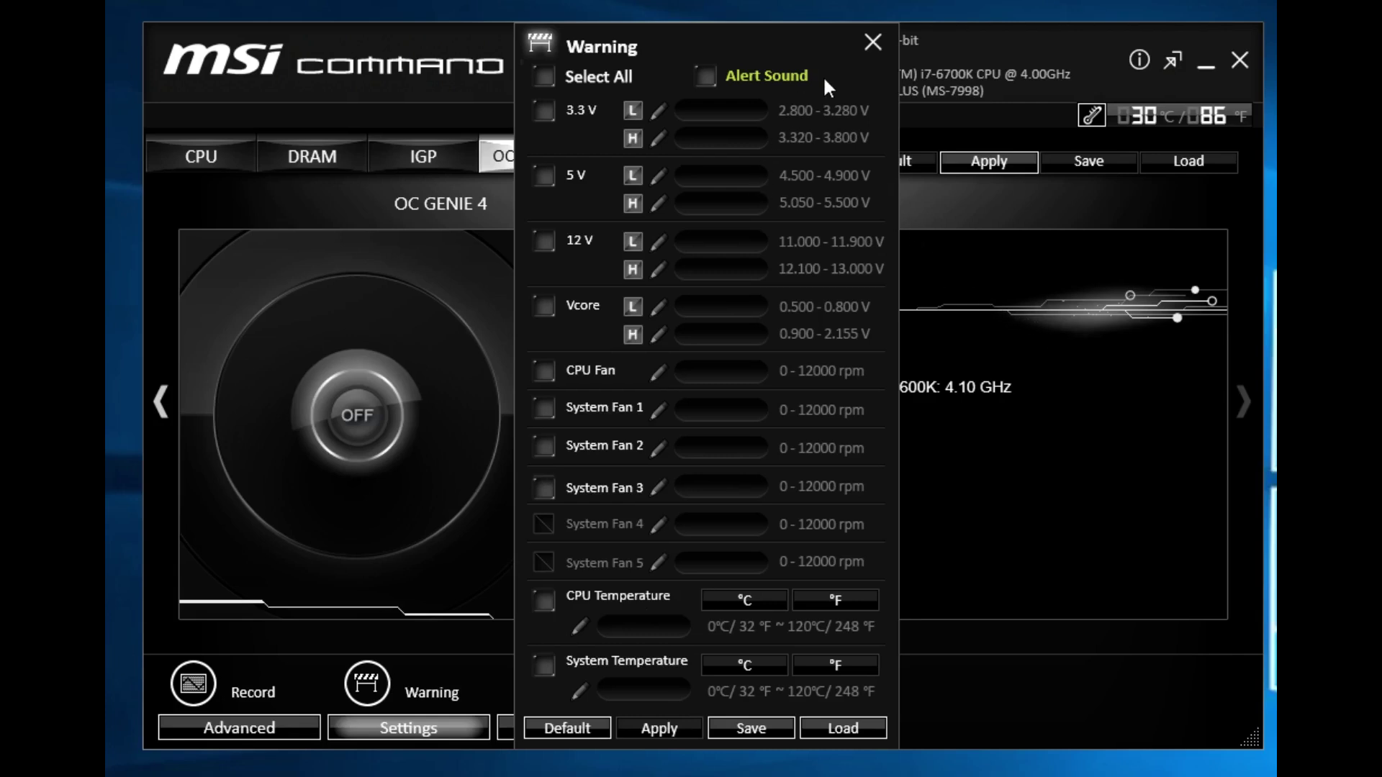
left_click(868, 44)
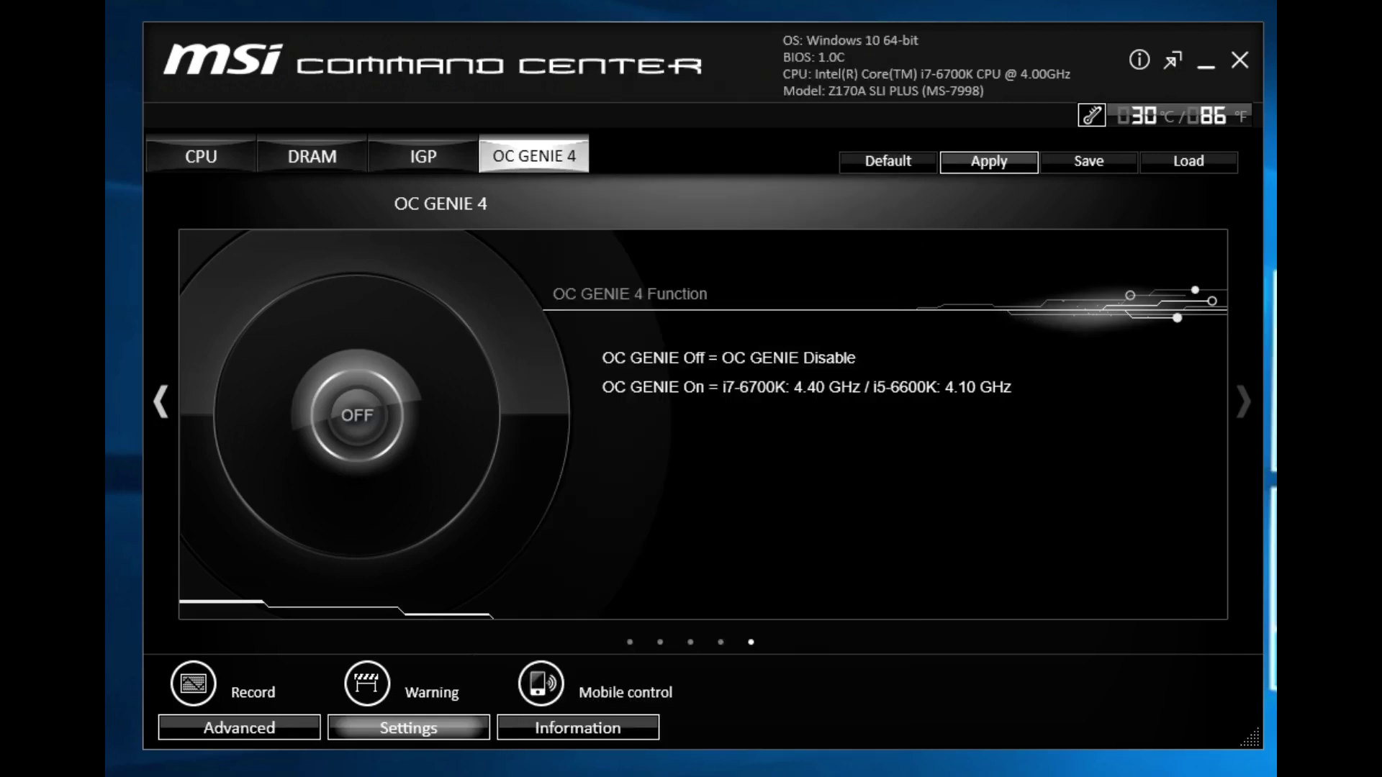
left_click(540, 690)
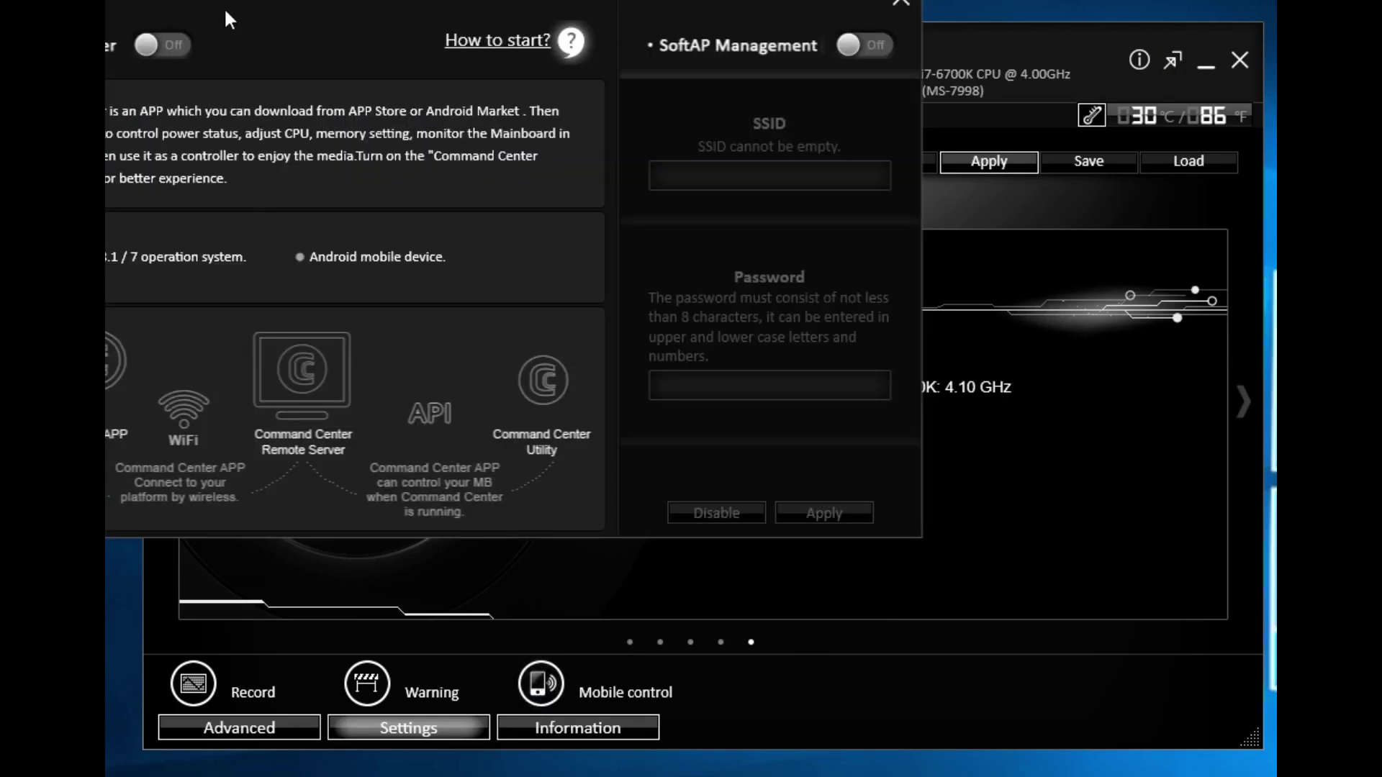
left_click_drag(228, 20, 567, 113)
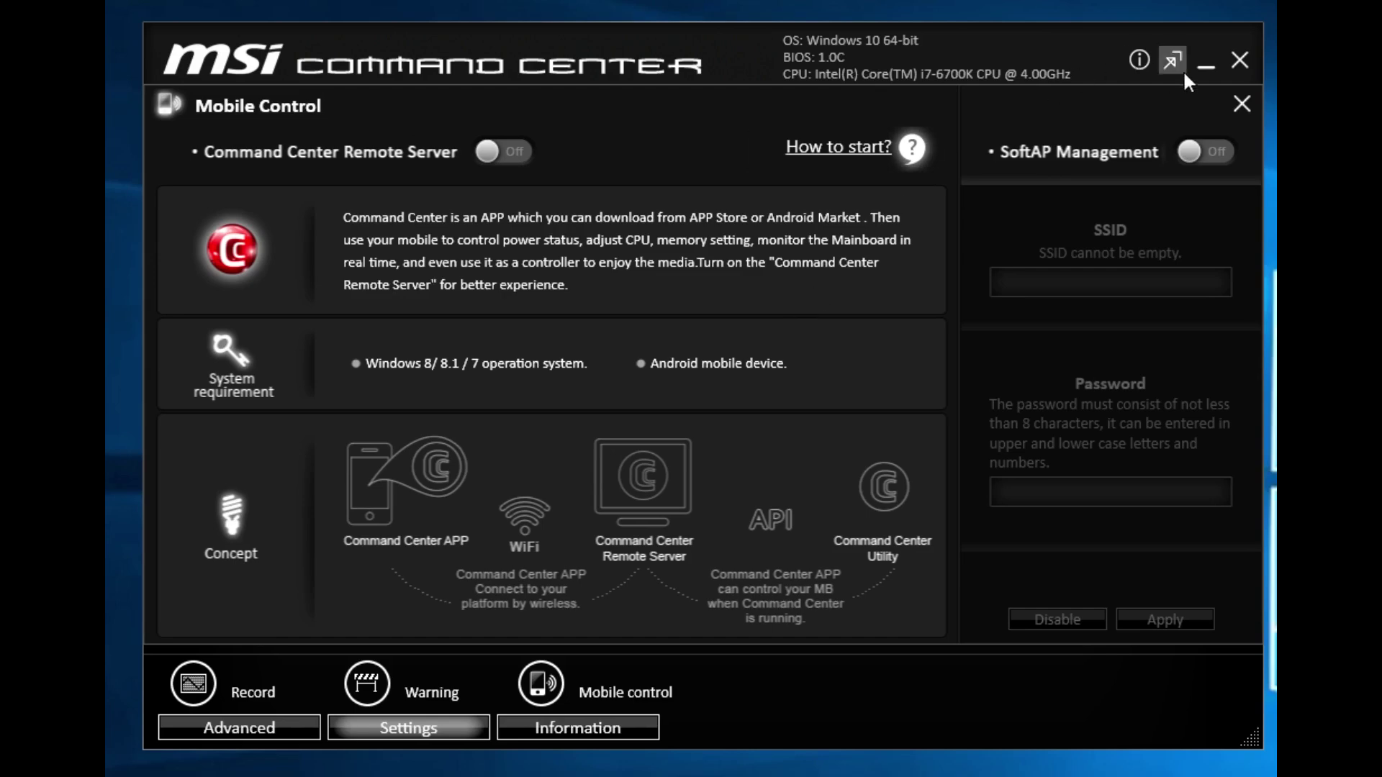
left_click(1241, 105)
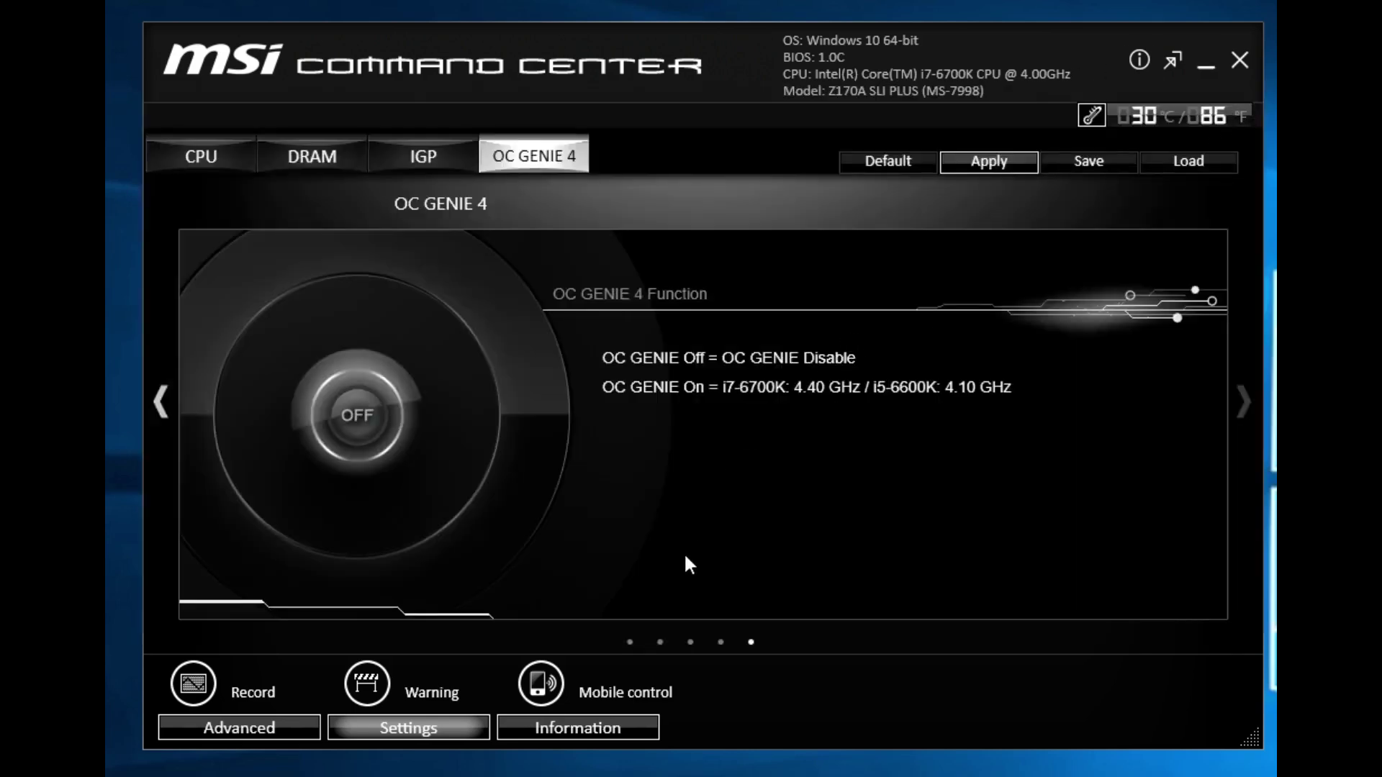
Step: Show the Information tools and review, then close, the Motherboard and CPU details
left_click(544, 741)
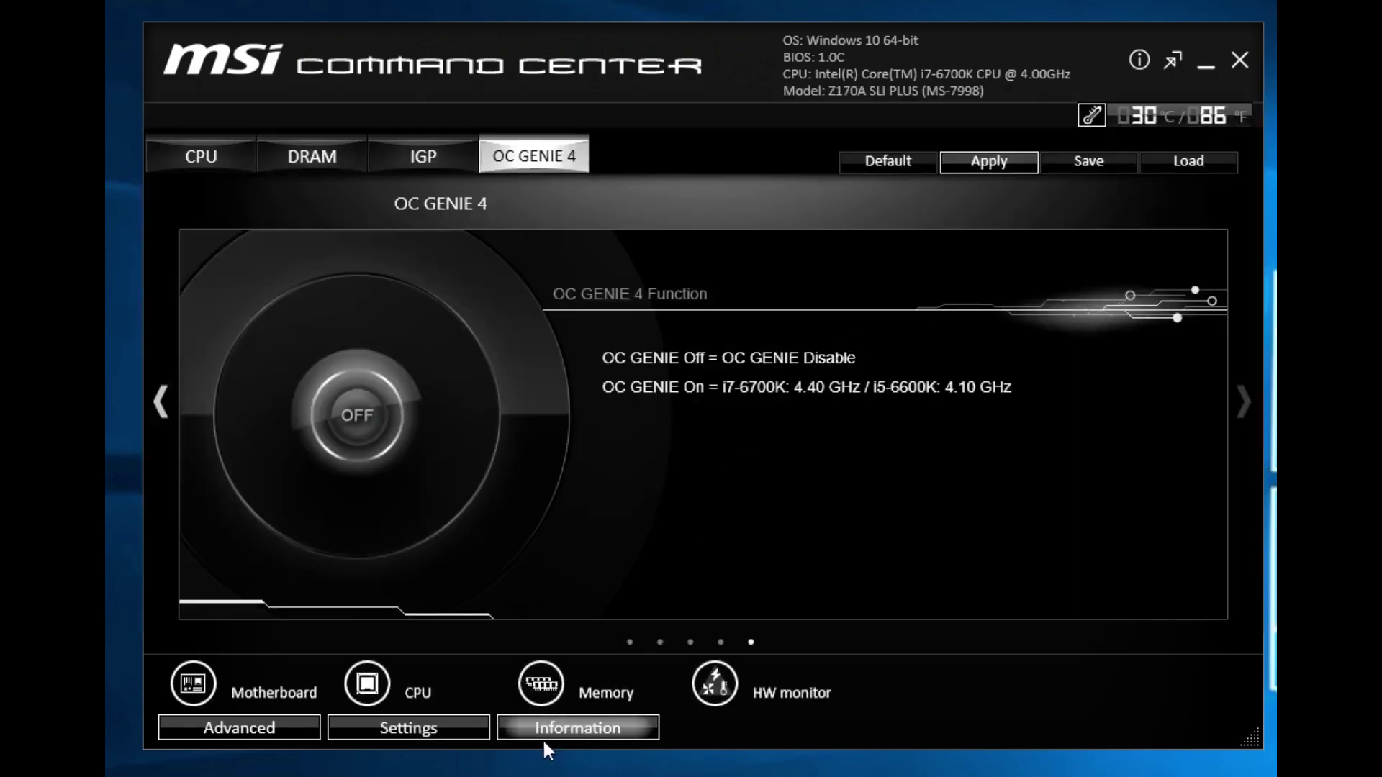
left_click(174, 695)
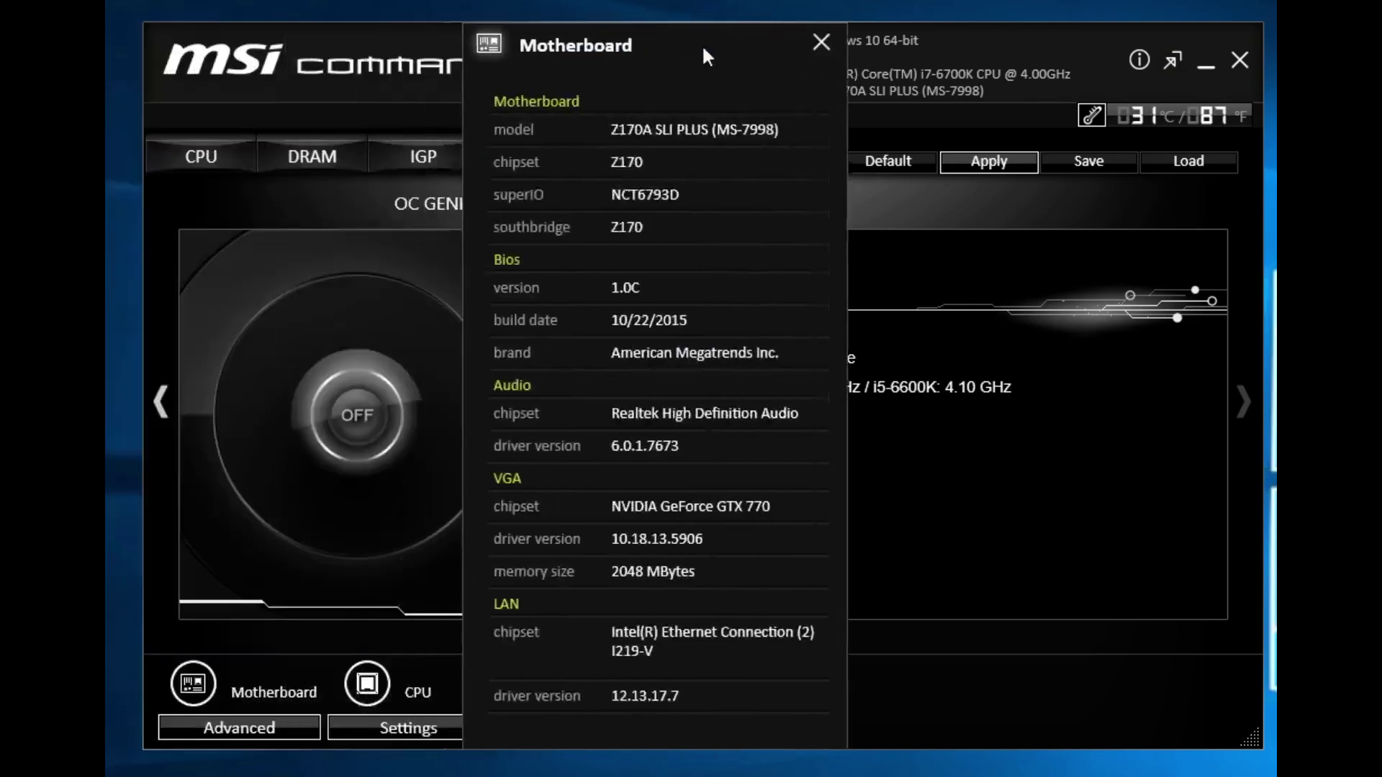
mouse_move(701, 44)
left_mouse_down()
mouse_move(754, 38)
mouse_move(697, 43)
left_mouse_up()
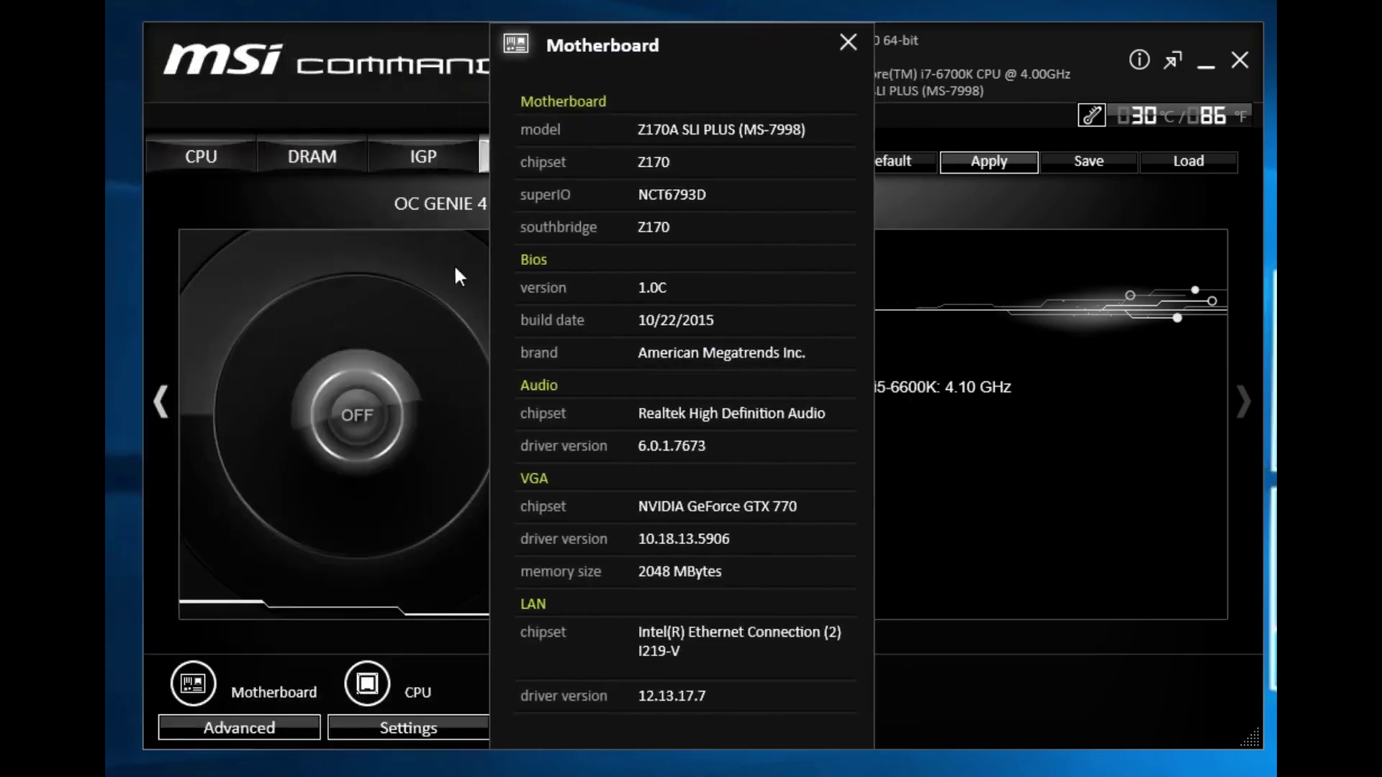
left_click(848, 42)
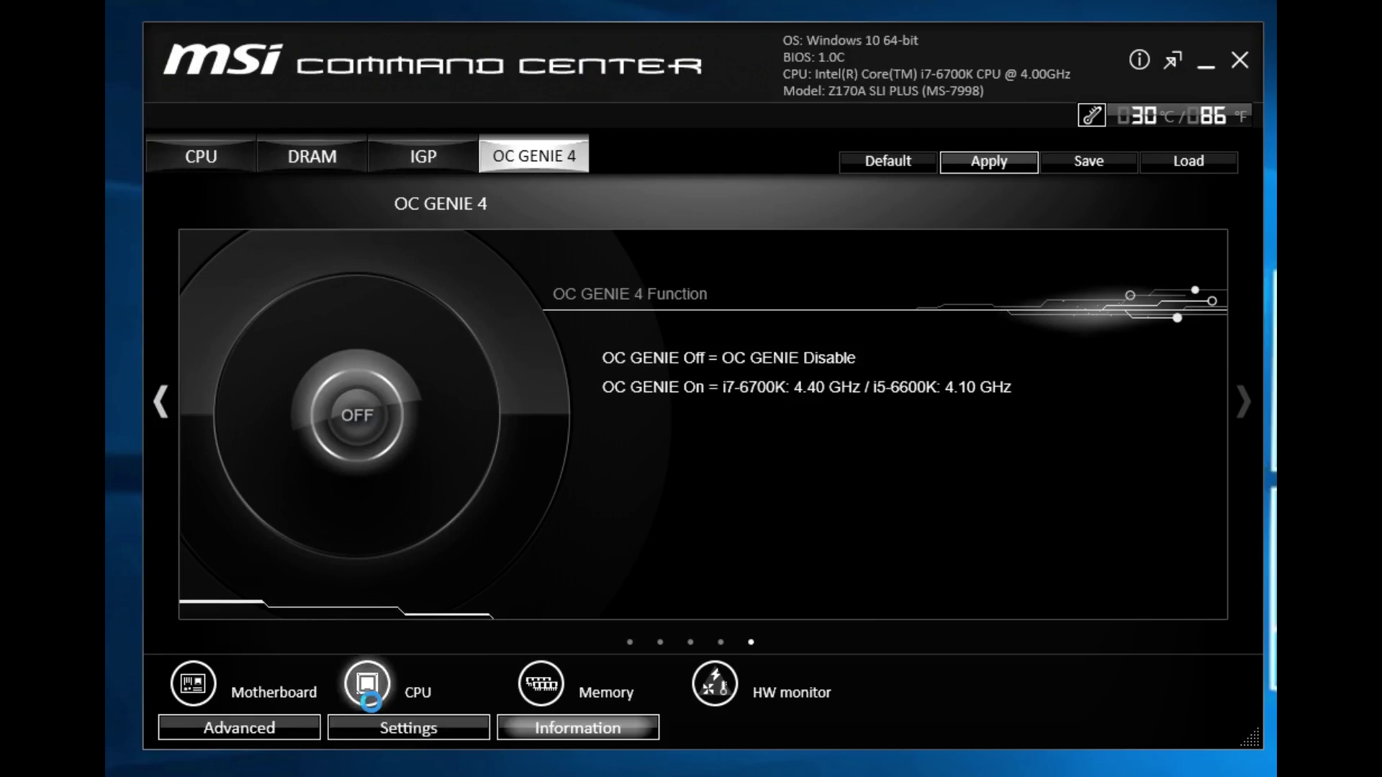
left_click(366, 685)
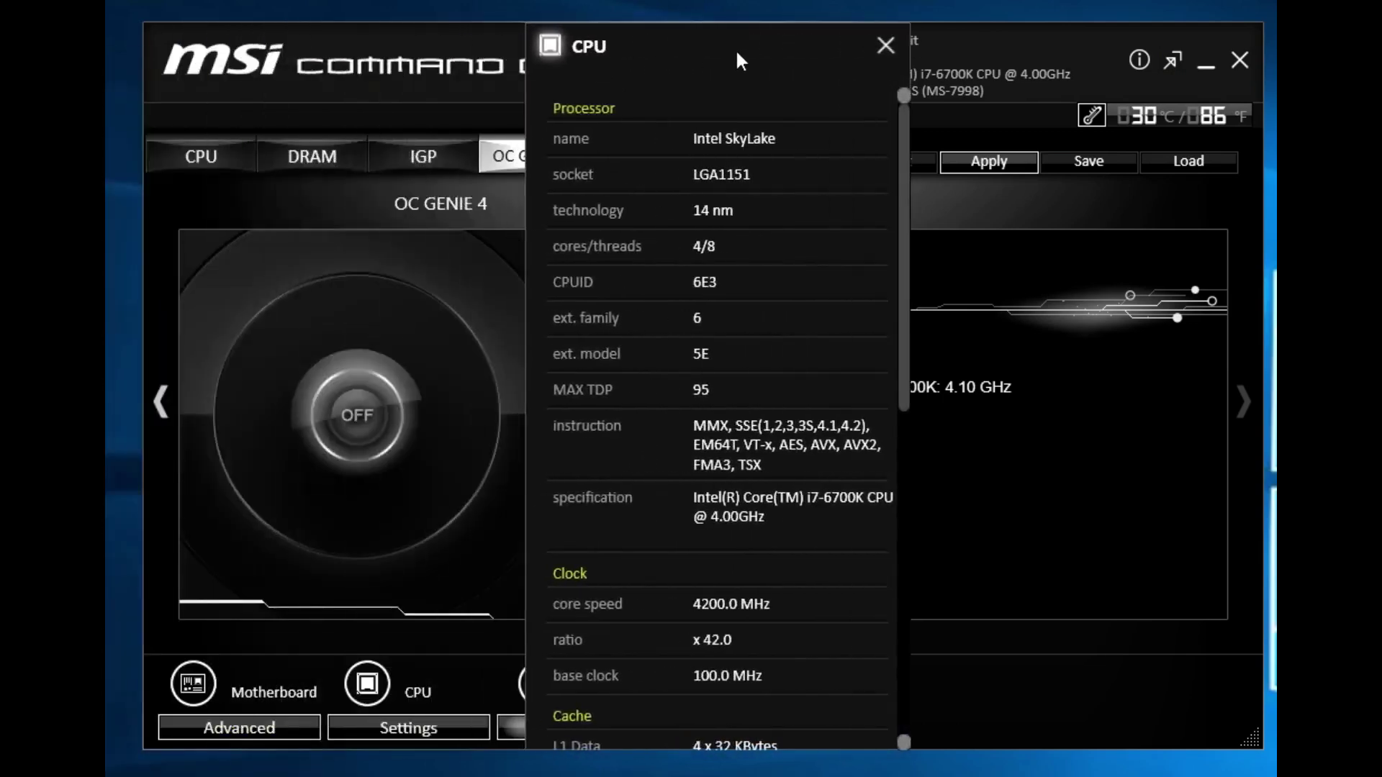
scroll(778, 376, "down", 7)
scroll(778, 376, "up", 7)
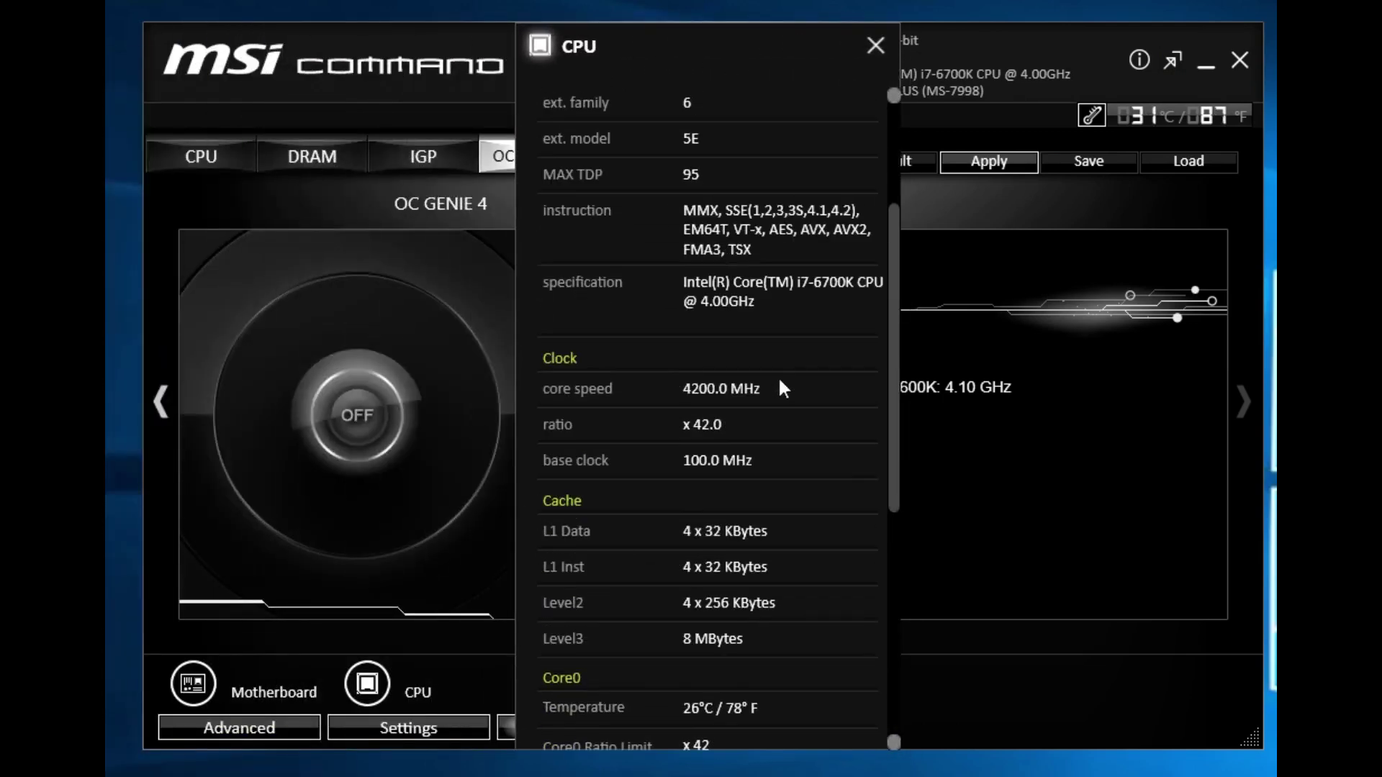
left_click(875, 45)
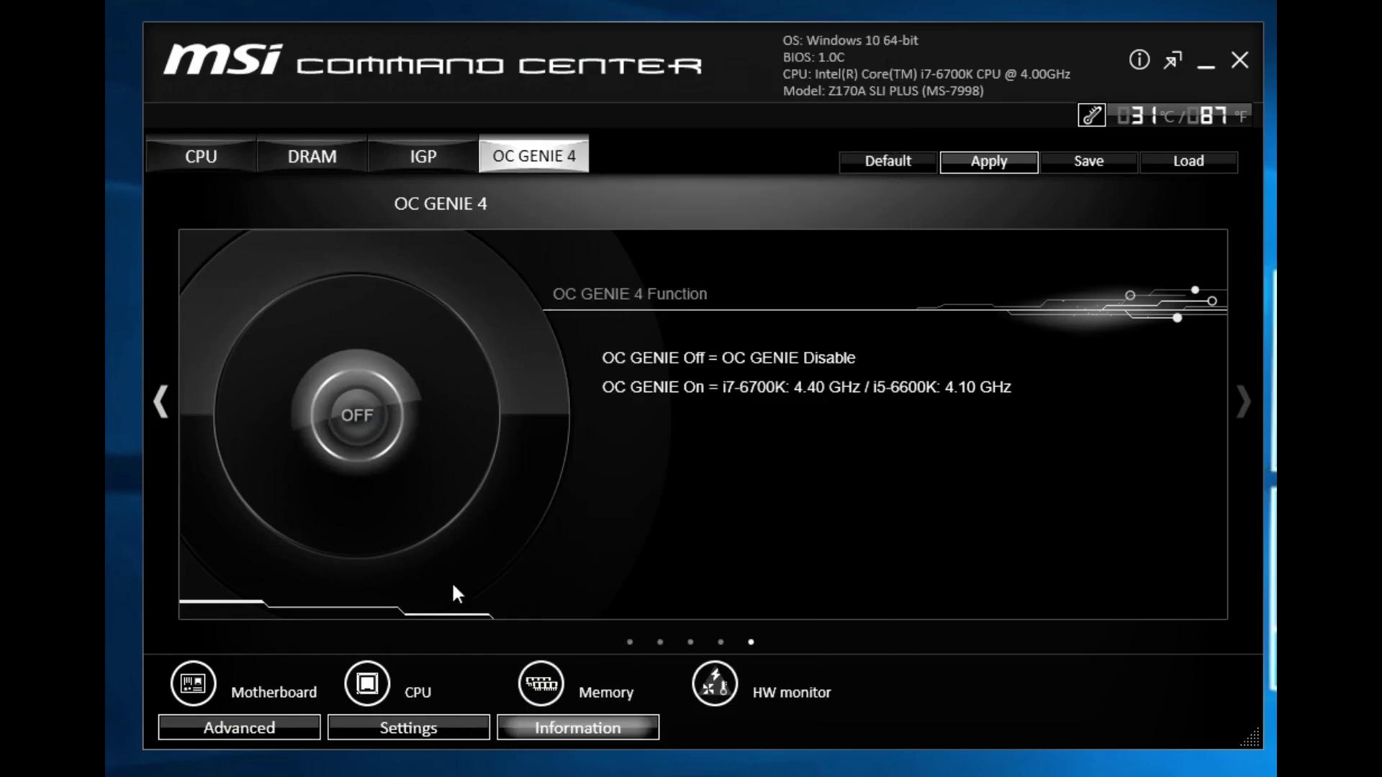
Step: Check the DIMM 4 memory details and the hardware monitor (VCore 1.096 V), closing each
left_click(540, 683)
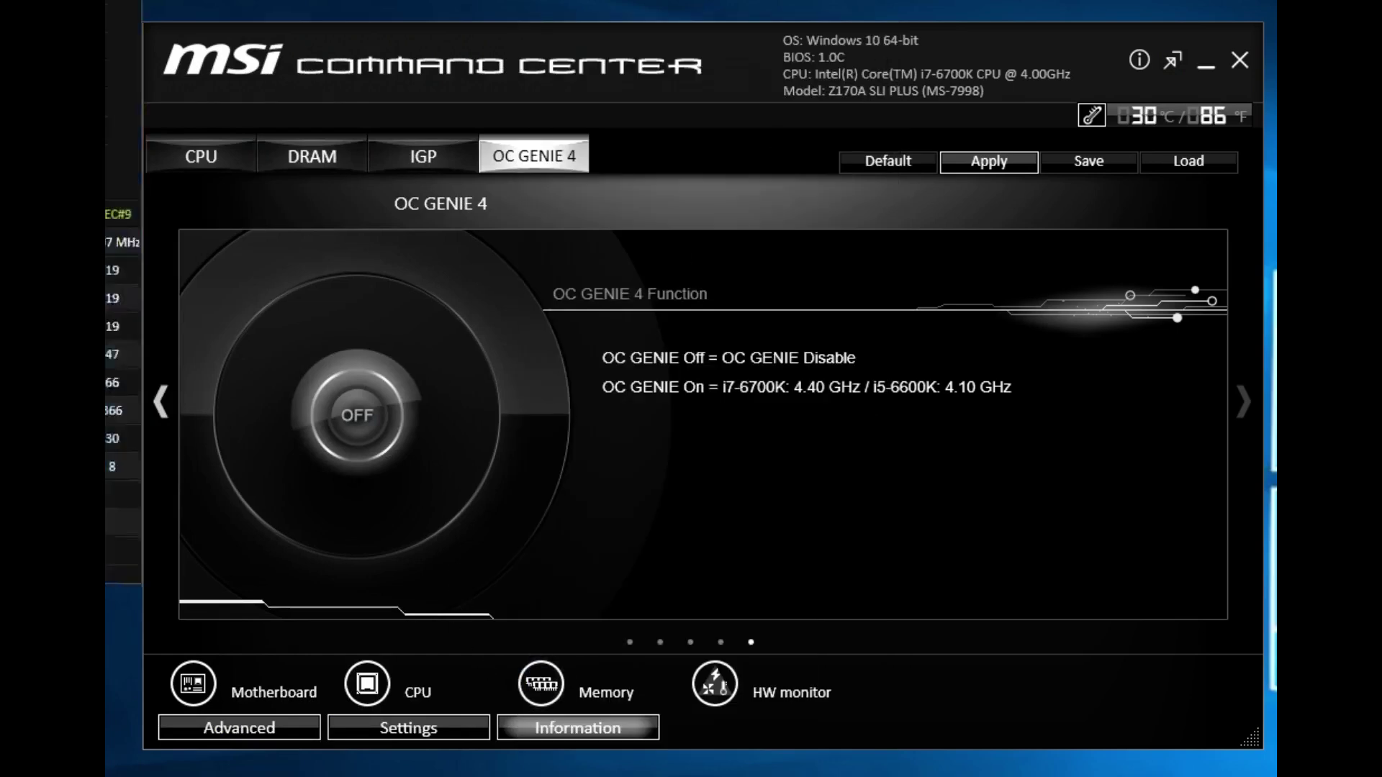
left_click(585, 103)
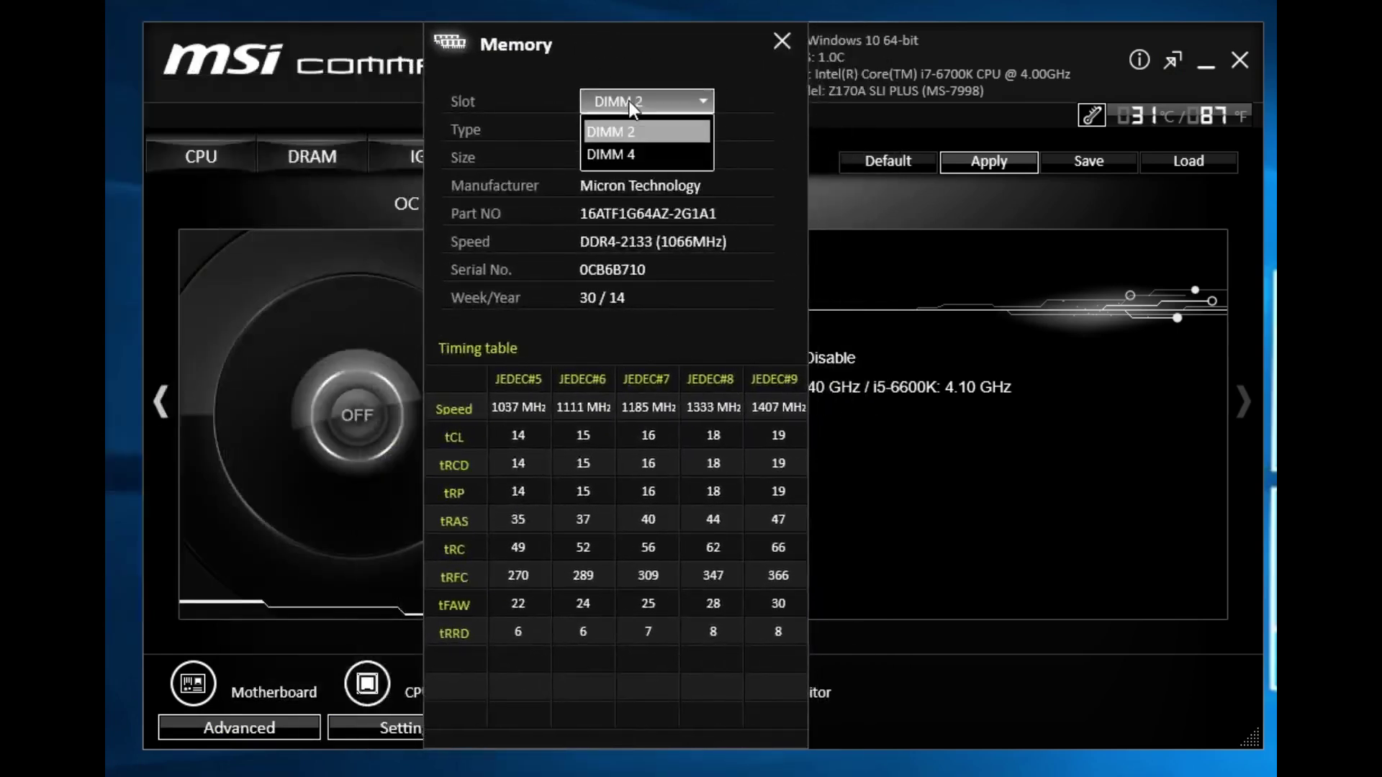
left_click(618, 148)
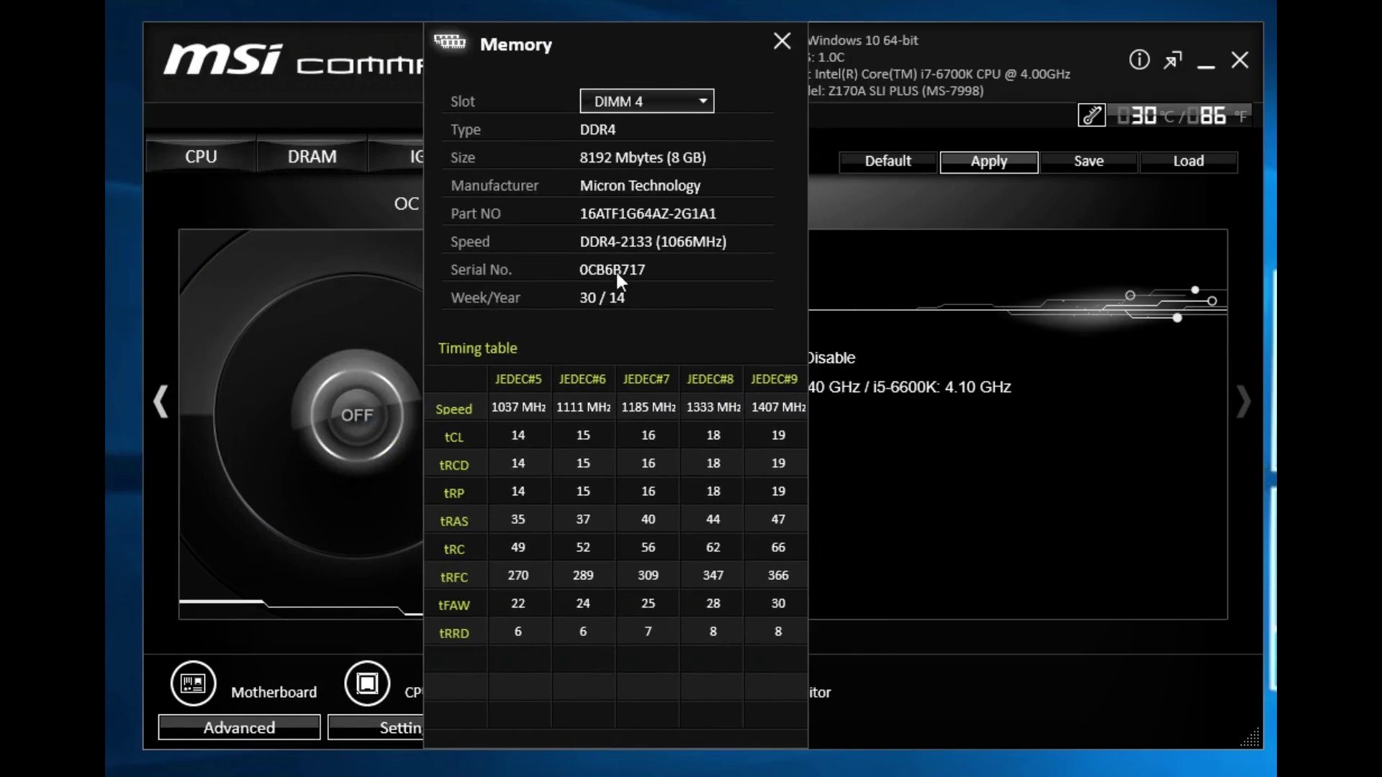
left_click(781, 40)
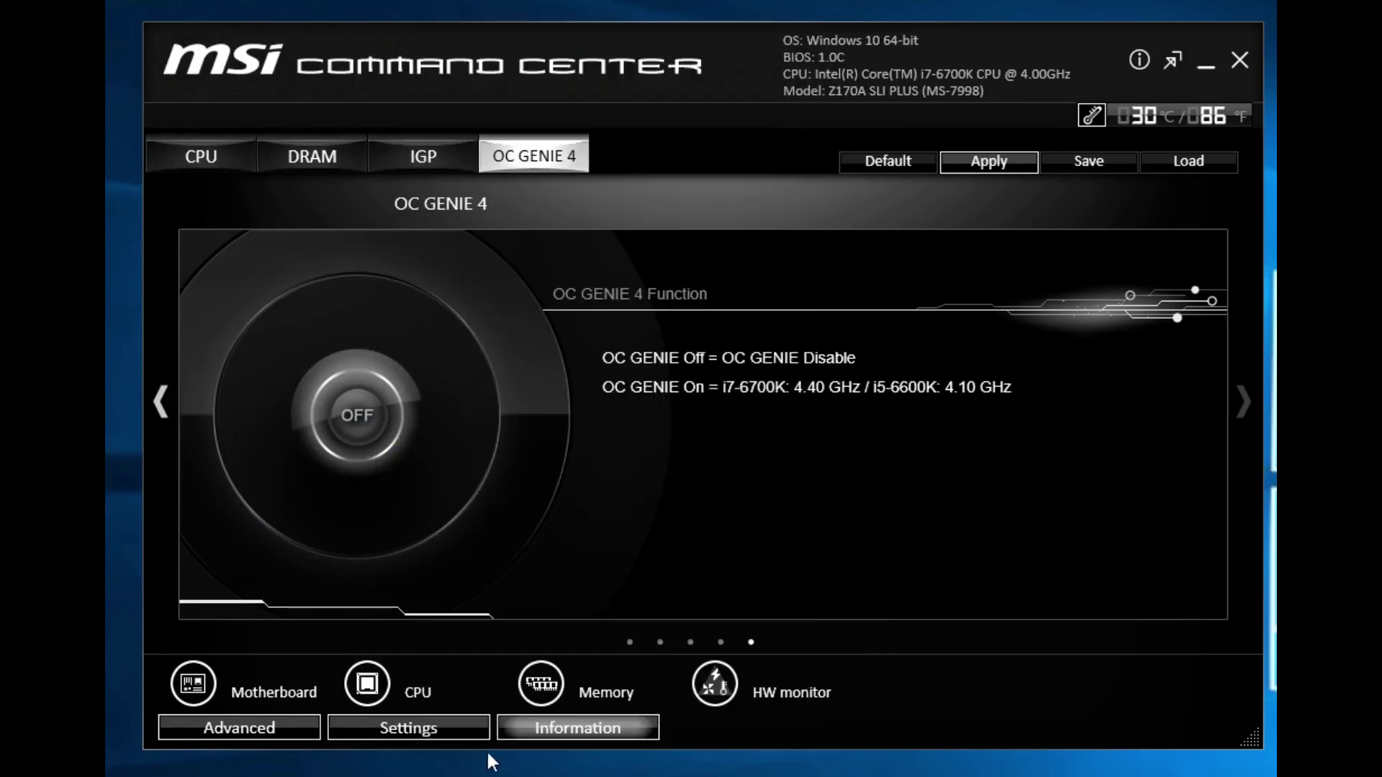
left_click(728, 681)
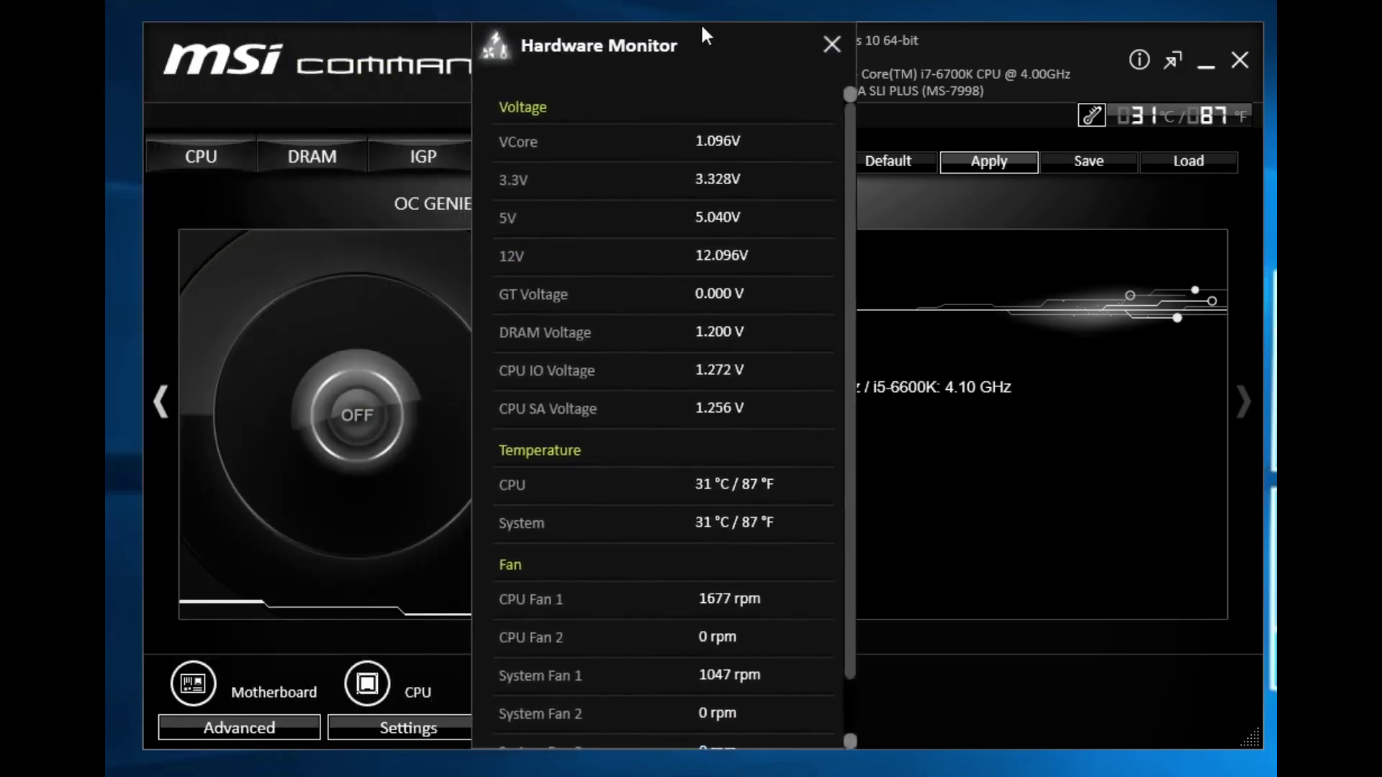
scroll(745, 200, "down", 1)
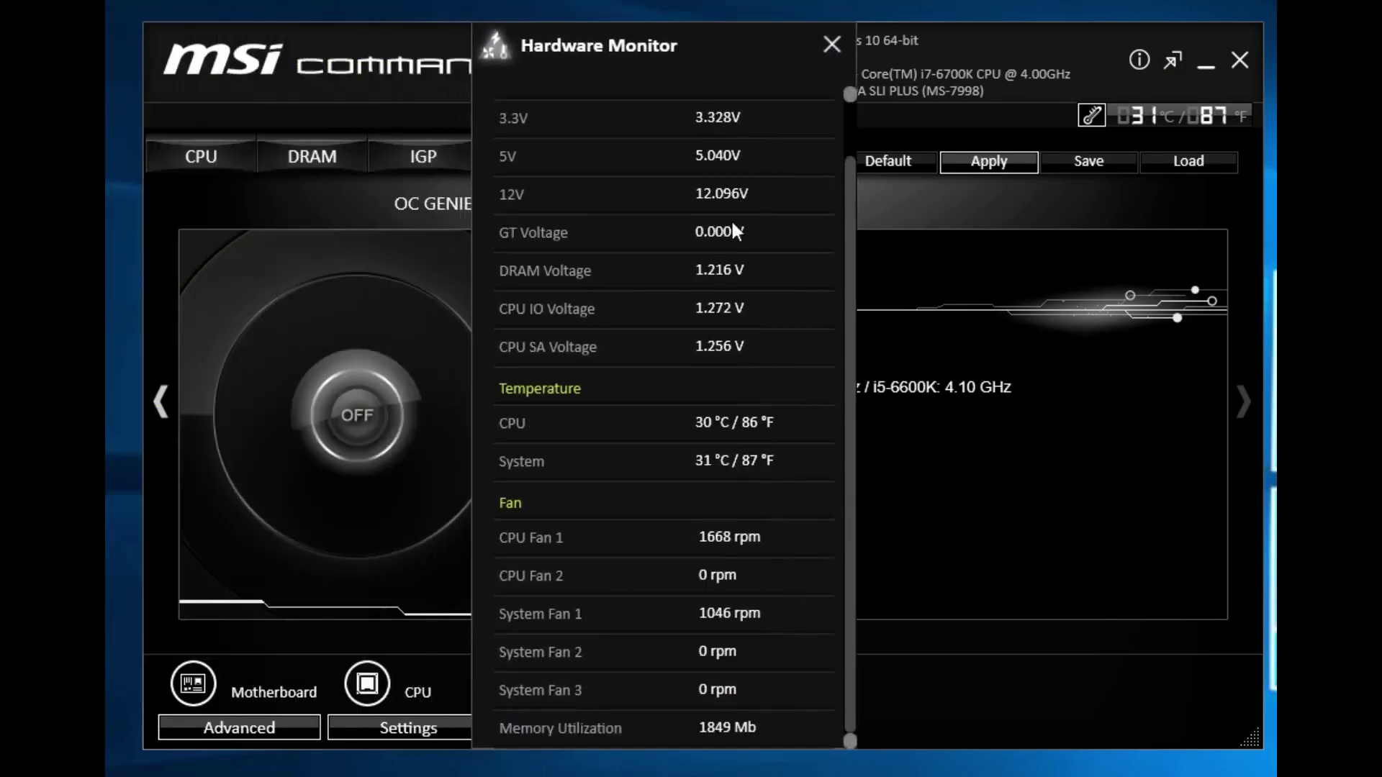
scroll(732, 219, "up", 2)
left_click(830, 45)
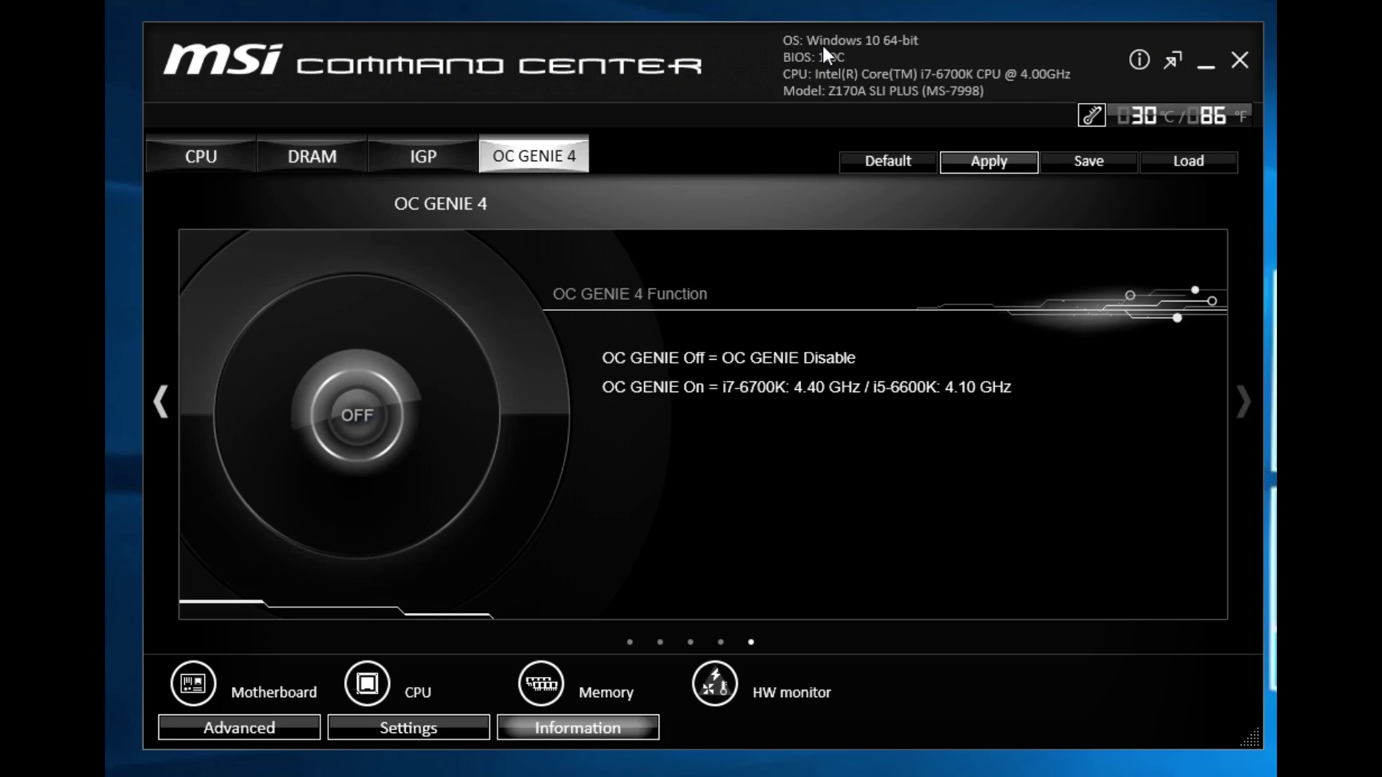
Step: Return to the CPU page at 42.0 ratio and briefly view, then close, the Voltage settings
left_click(239, 141)
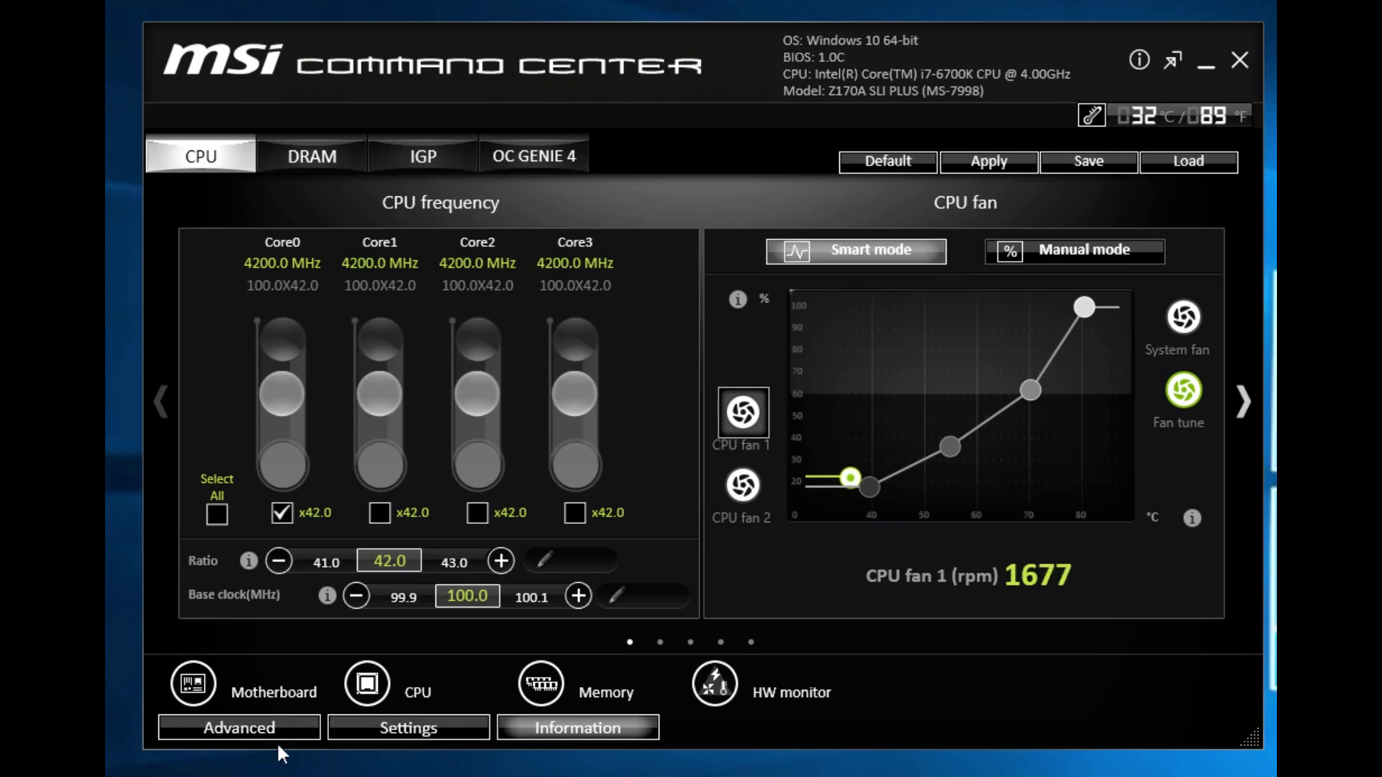
left_click(259, 733)
left_click(216, 677)
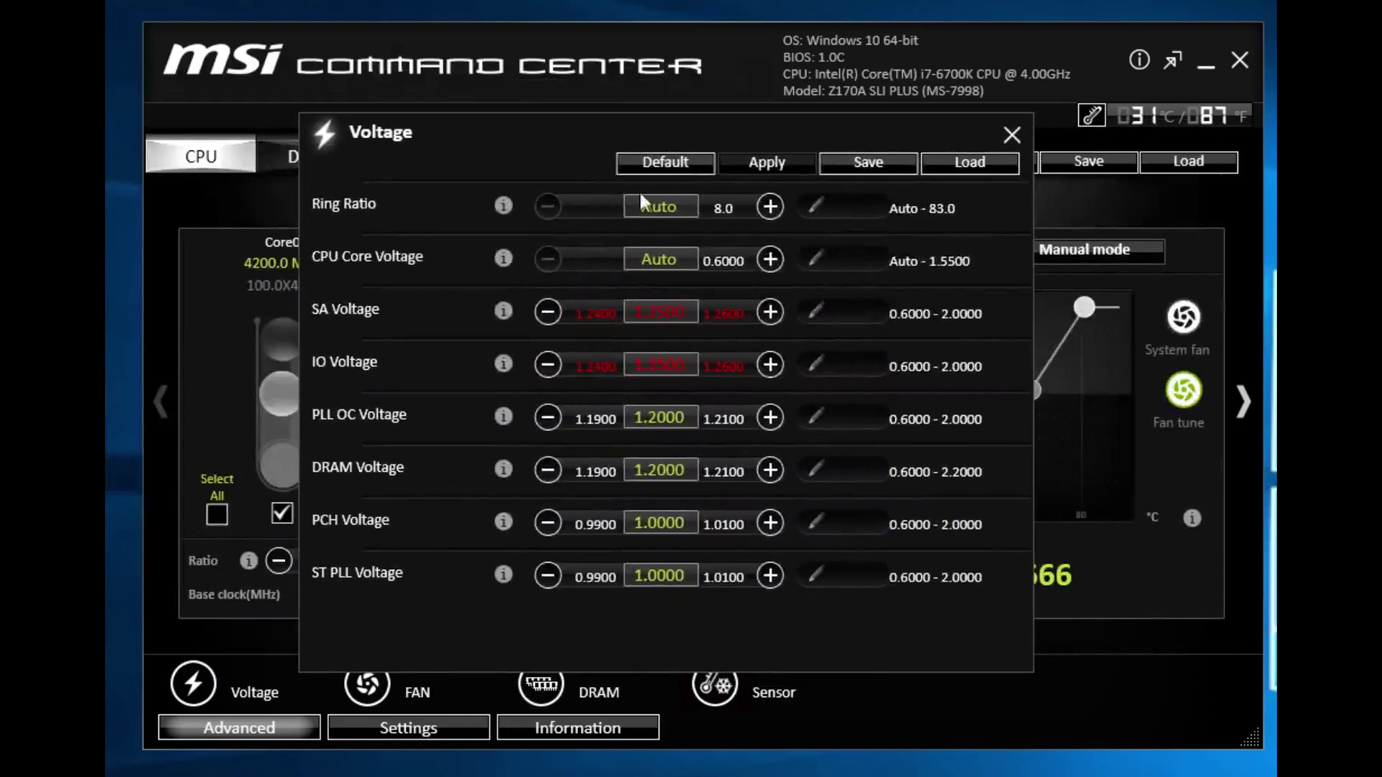
left_click(1009, 136)
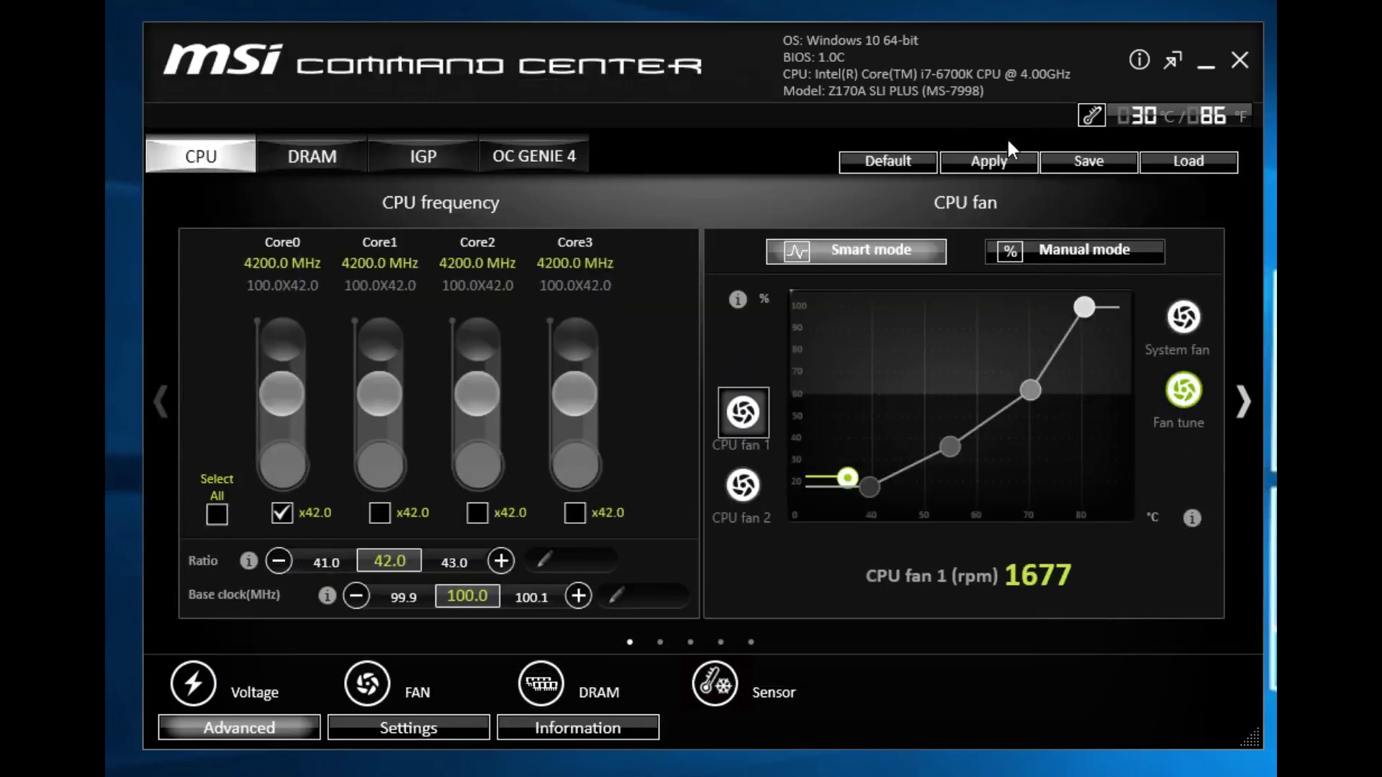